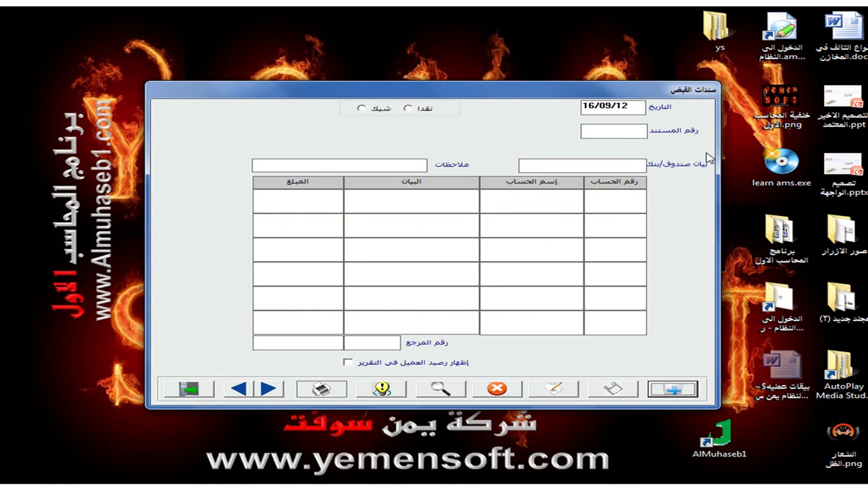
Switch to the Word document, read the cases for using cash and cheque receipt vouchers, and return to the سندات القبض window
{"action": "key", "text": "super+Tab"}
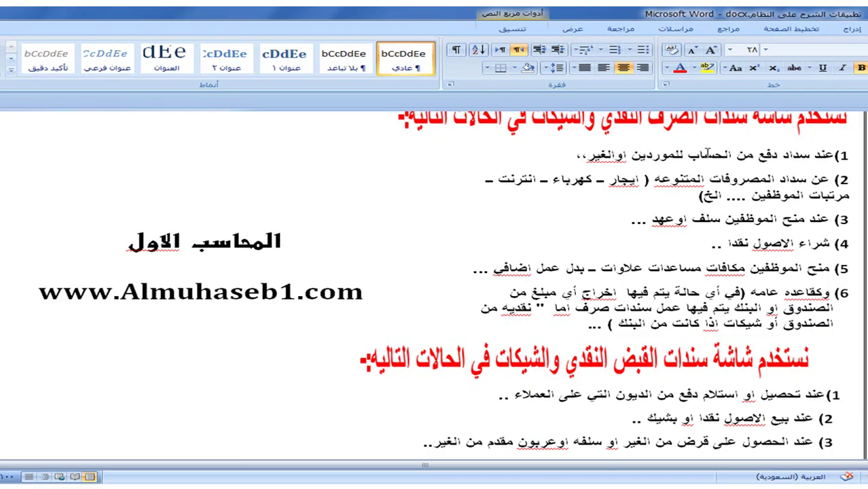
{"action": "scroll", "coordinate": [707, 153], "scroll_direction": "down", "scroll_amount": 4}
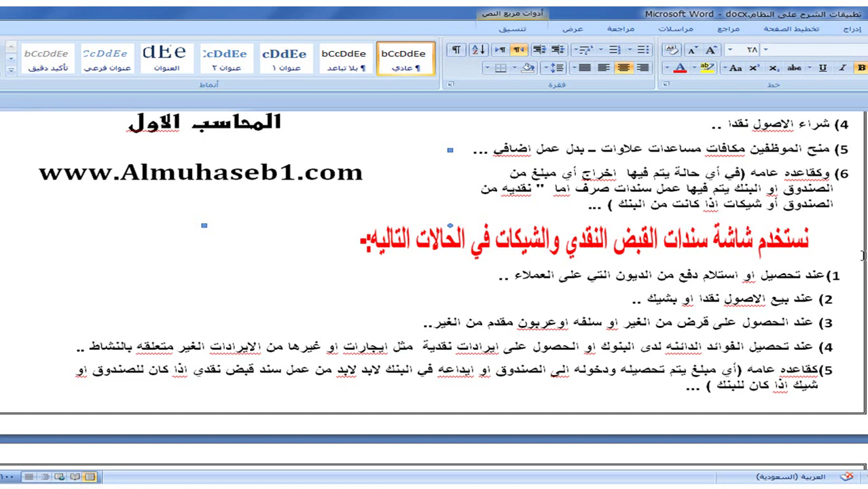
{"action": "key", "text": "super+Tab"}
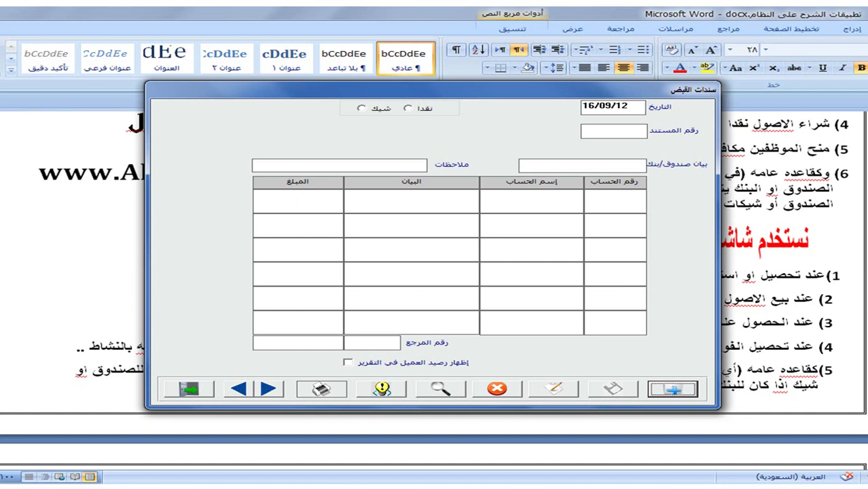
{"action": "key", "text": "super+m"}
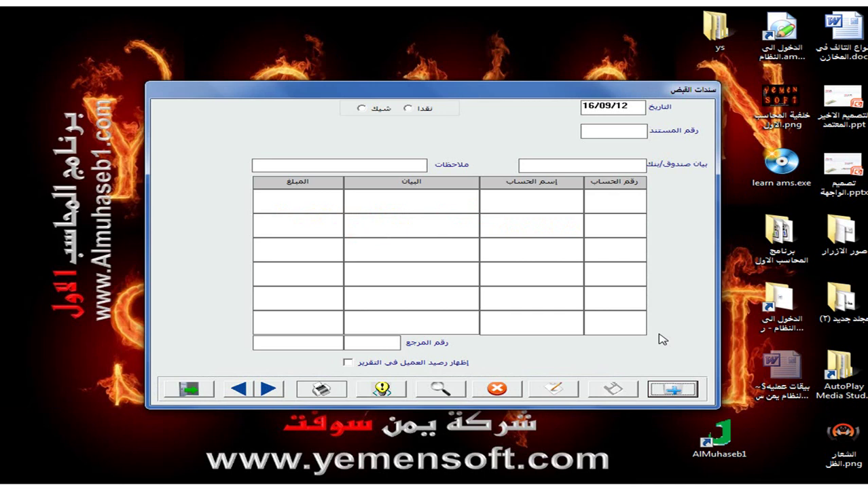
Start a new cash (نقدا) receipt voucher on cashbox 1, صندوق ريال
{"action": "left_click", "coordinate": [672, 390]}
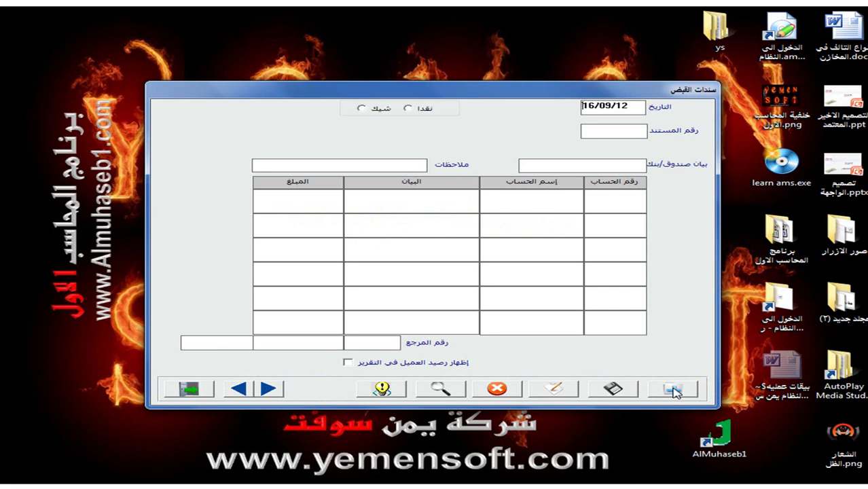
{"action": "left_click", "coordinate": [409, 108]}
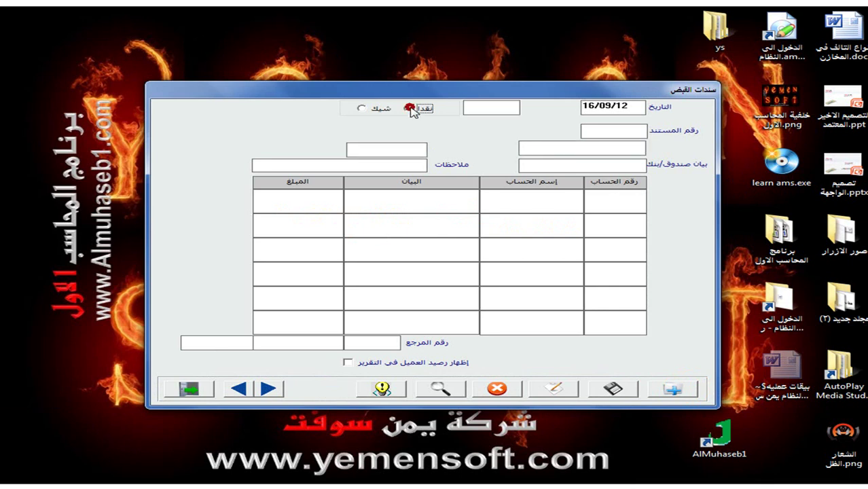
{"action": "left_click", "coordinate": [502, 107]}
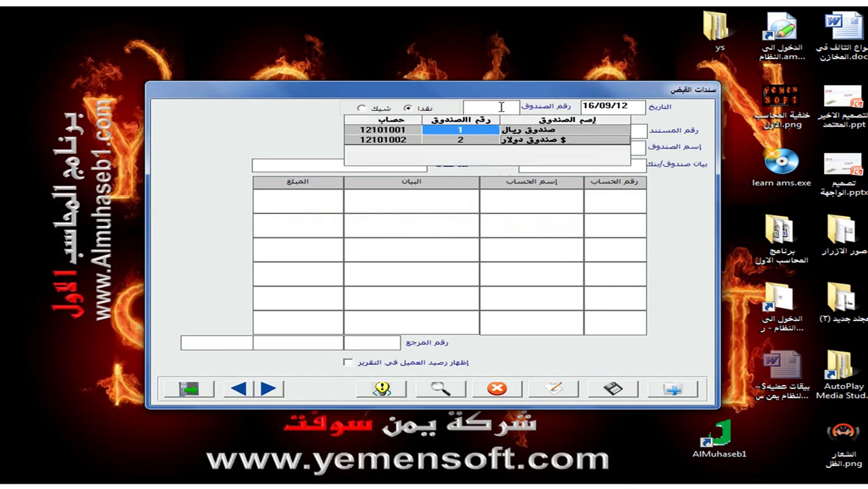
{"action": "left_click", "coordinate": [471, 130]}
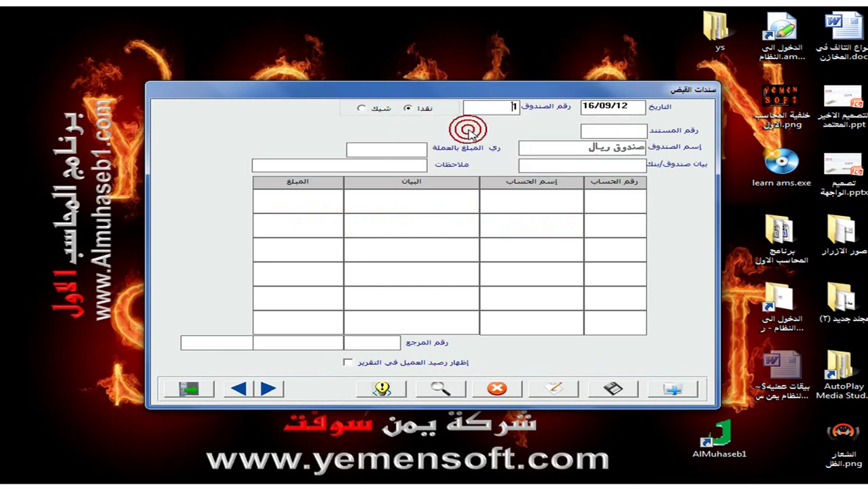
Set the voucher's document number to 2 and its currency amount to 50000
{"action": "left_click", "coordinate": [577, 136]}
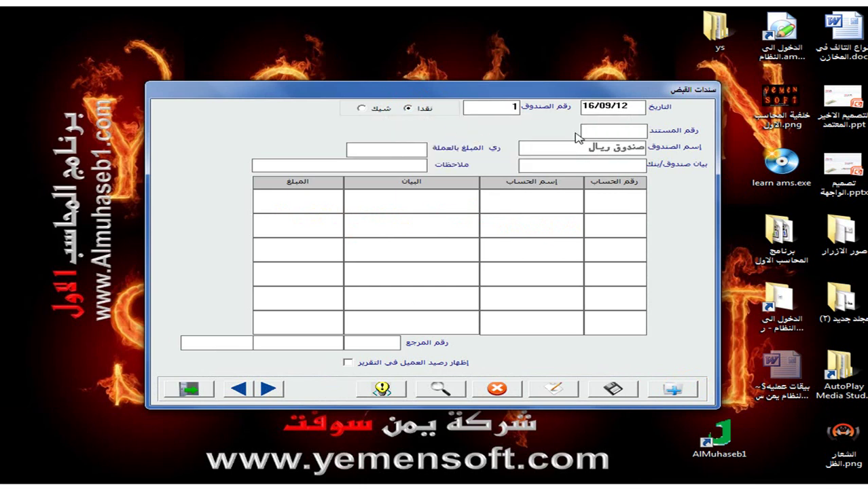
{"action": "left_click", "coordinate": [586, 127]}
{"action": "type", "text": "2"}
{"action": "left_click", "coordinate": [405, 150]}
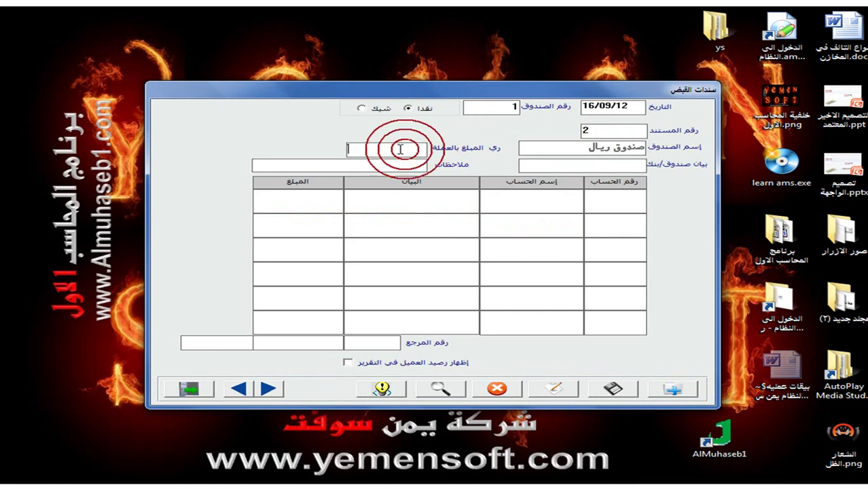
{"action": "type", "text": "50000"}
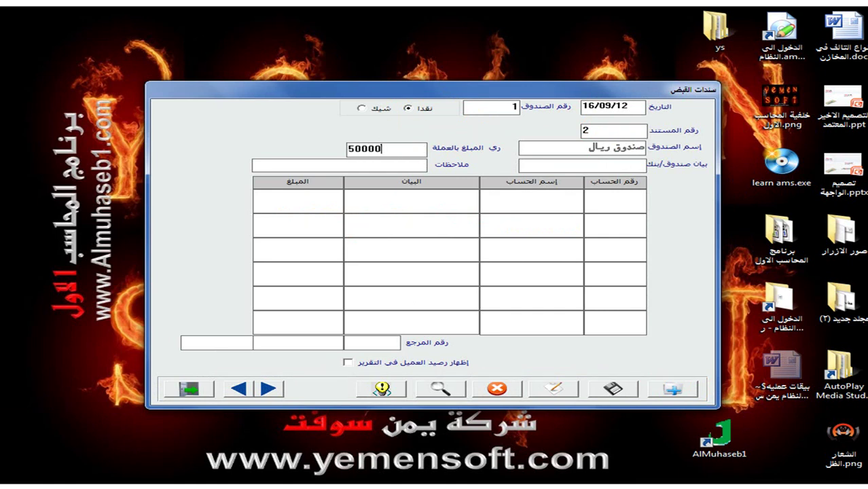
{"action": "key", "text": "Return"}
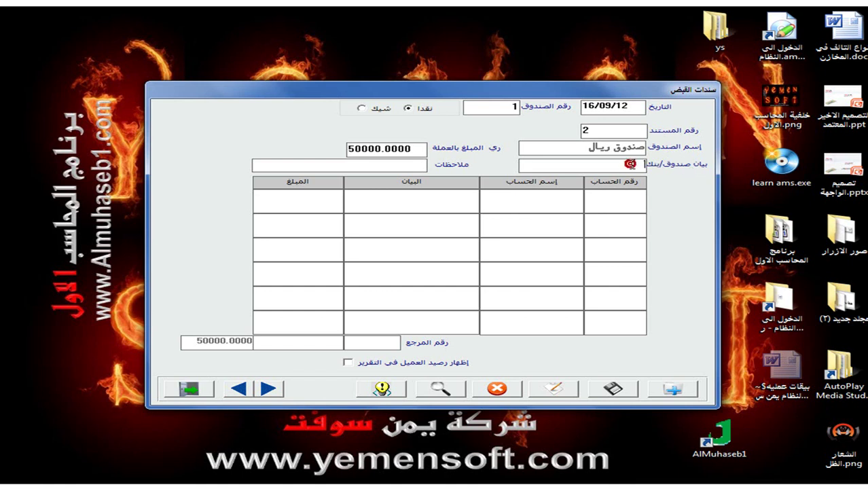
Enter "محلات الوراق" as the voucher's cashbox/bank statement
{"action": "type", "text": "محلات الوارق"}
{"action": "key", "text": "BackSpace"}
{"action": "type", "text": "ق"}
{"action": "key", "text": "Return"}
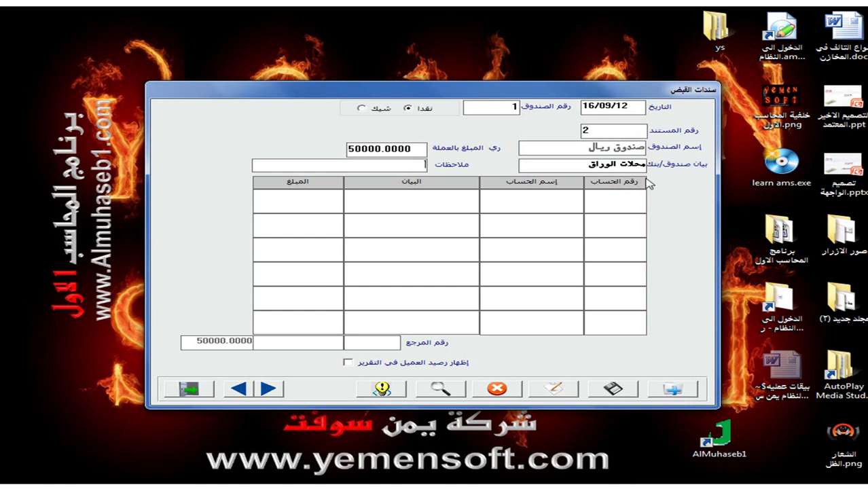
Fill the first voucher line with the account محلات الوارق التجارية – ريال, description "دفعة من الحساب" and amount 50000
{"action": "left_click", "coordinate": [622, 198]}
{"action": "type", "text": "12301"}
{"action": "key", "text": "Return"}
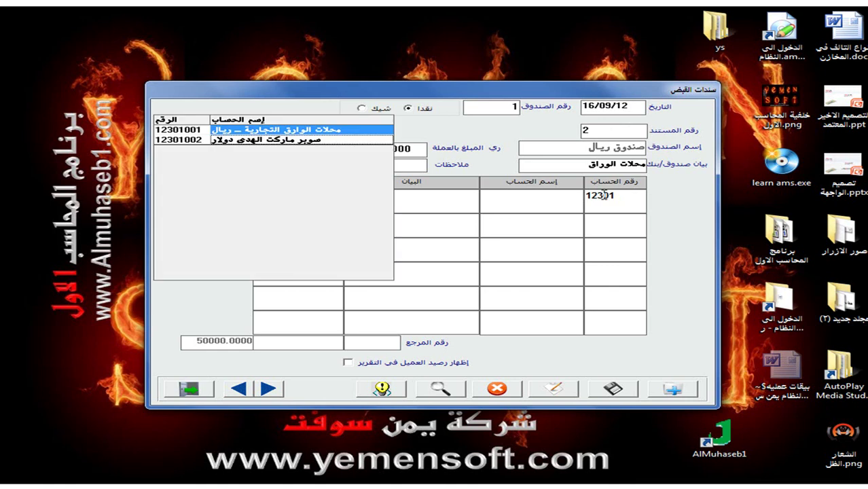
{"action": "double_click", "coordinate": [307, 126]}
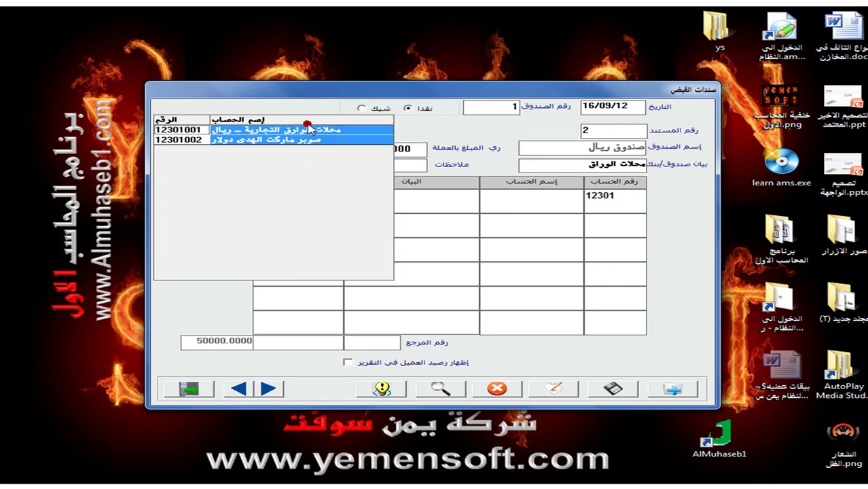
{"action": "left_click", "coordinate": [443, 204]}
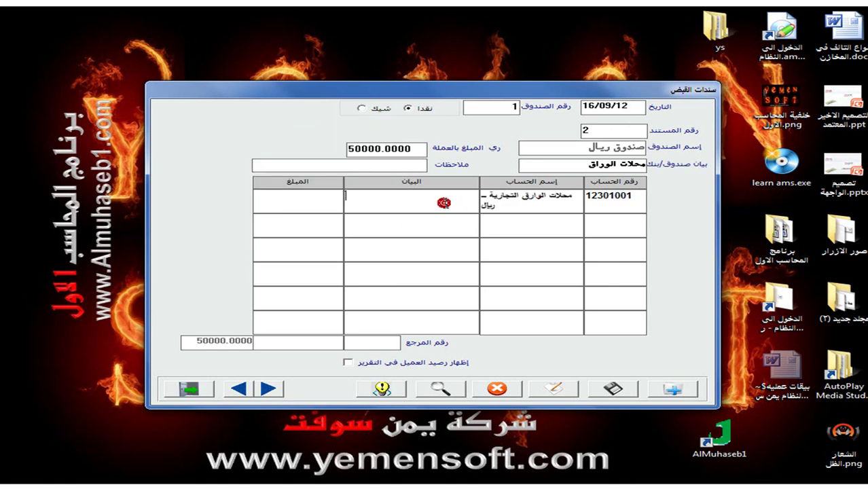
{"action": "type", "text": "دفعة من الحساب"}
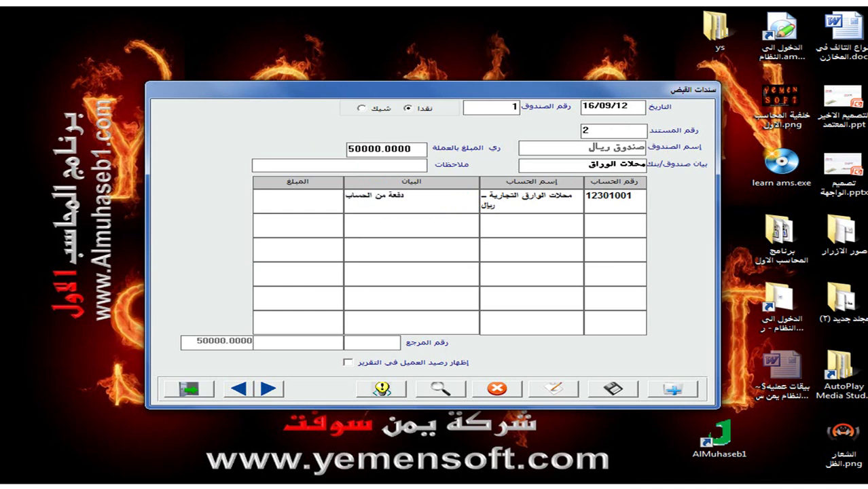
{"action": "type", "text": "50000"}
{"action": "key", "text": "Return"}
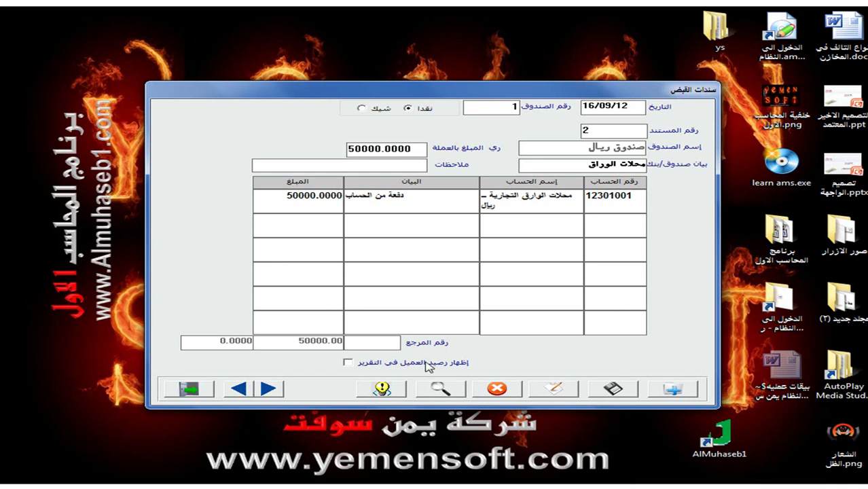
Enable showing the customer's balance in the report and save the receipt voucher
{"action": "left_click", "coordinate": [350, 363]}
{"action": "left_click", "coordinate": [612, 388]}
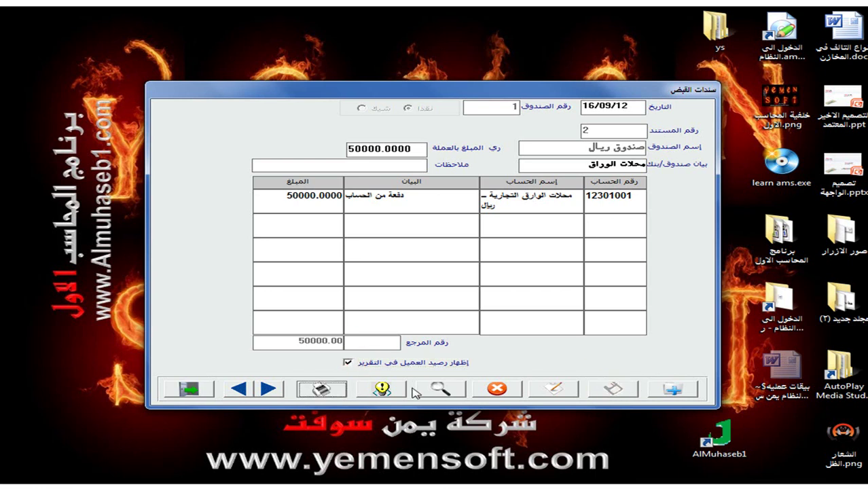
Preview the saved voucher's report on screen at full window size, check its print options without printing, and close the preview
{"action": "left_click", "coordinate": [335, 391]}
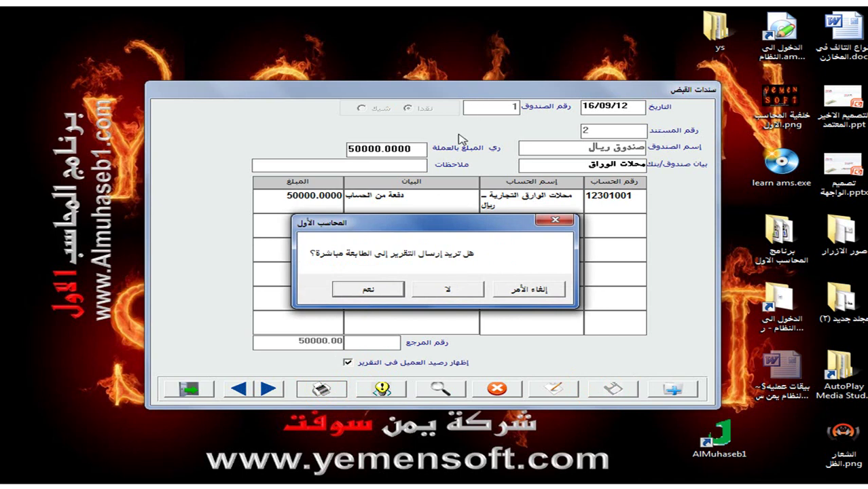
{"action": "left_click", "coordinate": [454, 289]}
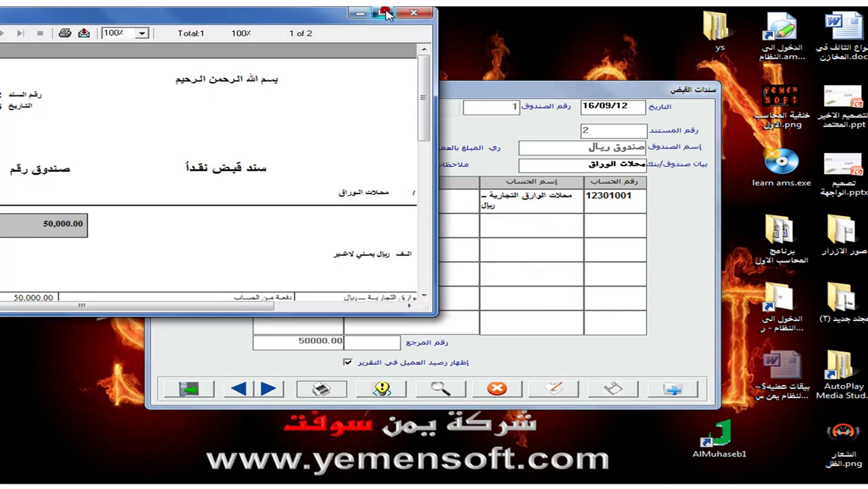
{"action": "left_click", "coordinate": [384, 13]}
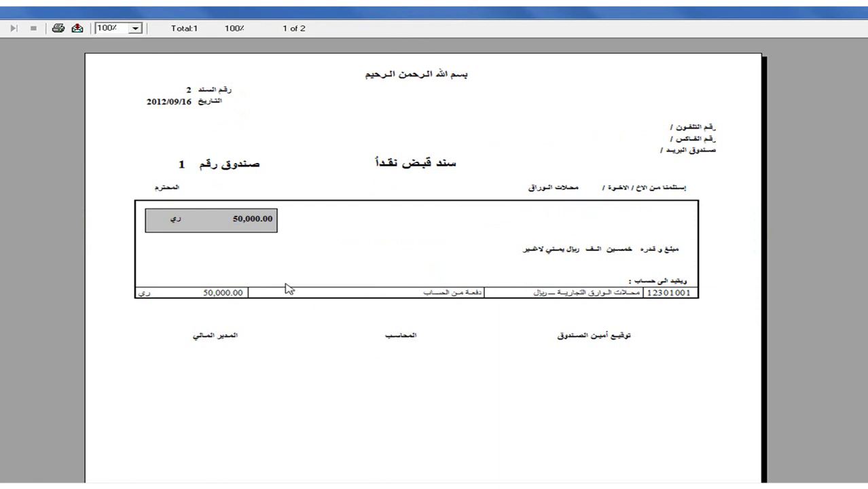
{"action": "left_click", "coordinate": [57, 28]}
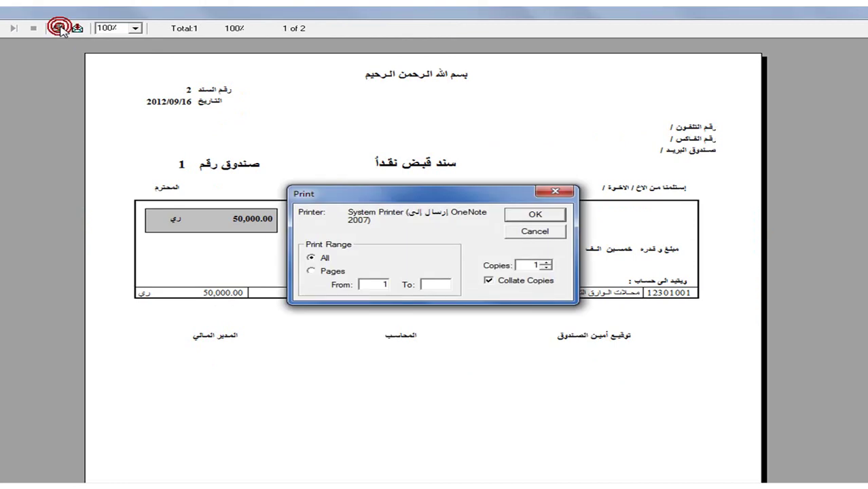
{"action": "left_click", "coordinate": [522, 229]}
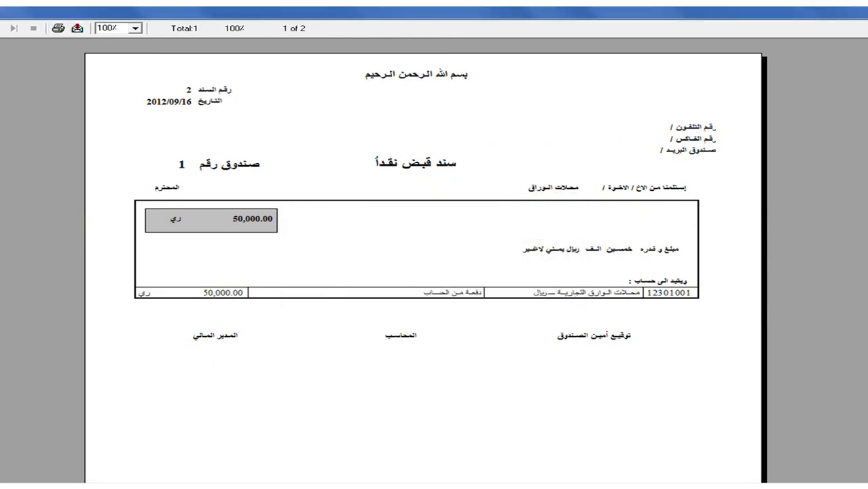
{"action": "key", "text": "Escape"}
Leave the receipt vouchers window and open the posting screen for cash vouchers (سندات نقدية), dismissing its cashbox prompt
{"action": "left_click", "coordinate": [202, 391]}
{"action": "left_click", "coordinate": [566, 123]}
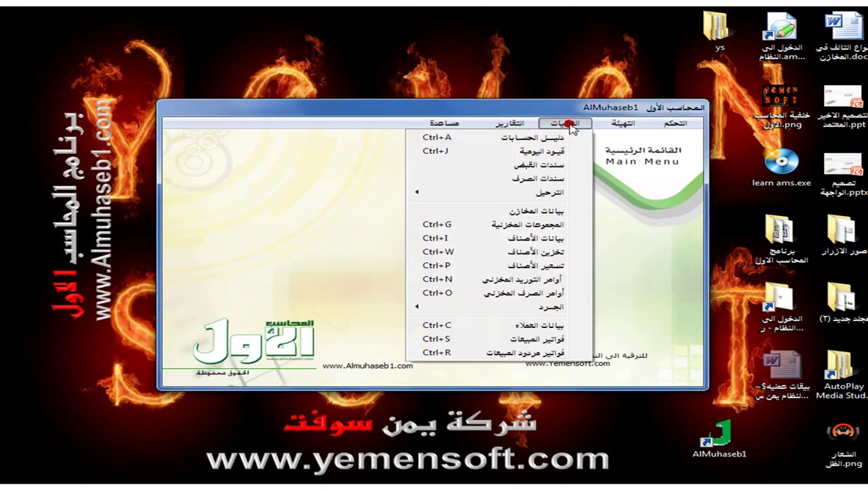
{"action": "mouse_move", "coordinate": [526, 197]}
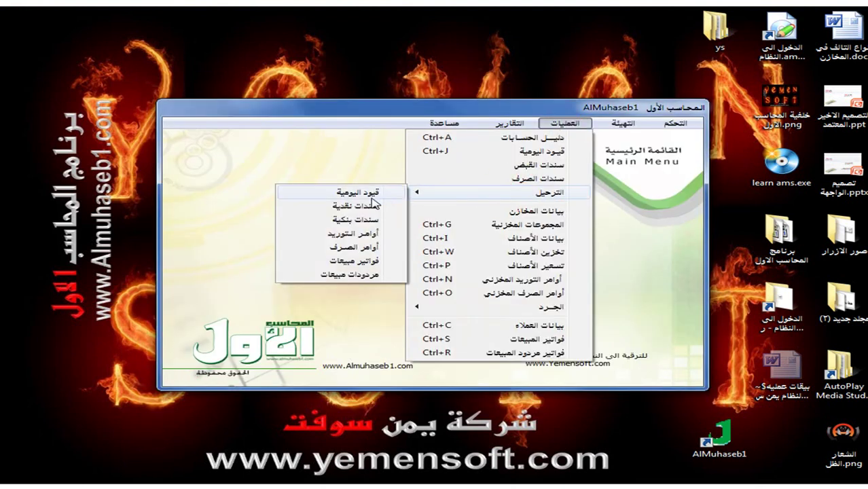
{"action": "left_click", "coordinate": [367, 204]}
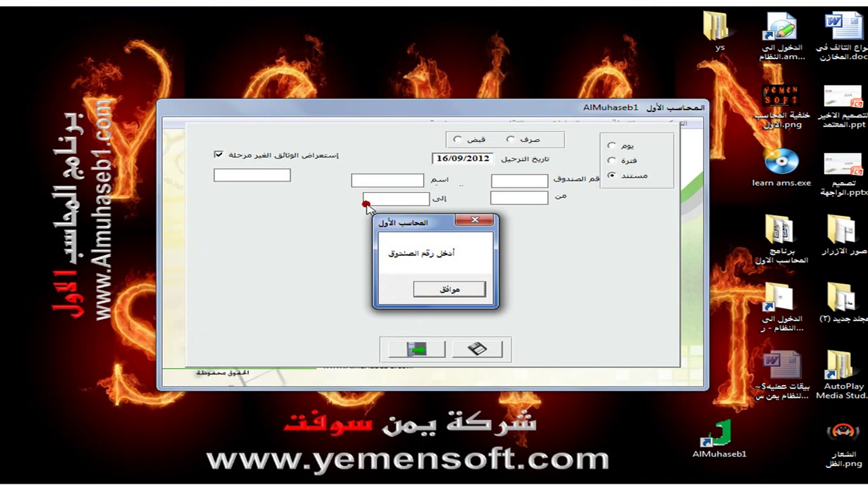
{"action": "left_click", "coordinate": [445, 289]}
List the unposted receipt (قبض) vouchers of cashbox 1, صندوق ريال
{"action": "left_click", "coordinate": [457, 140]}
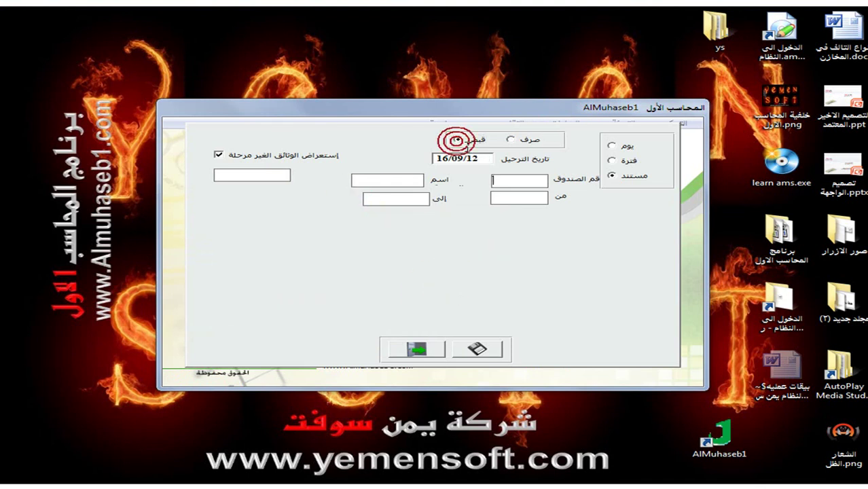
{"action": "double_click", "coordinate": [525, 179]}
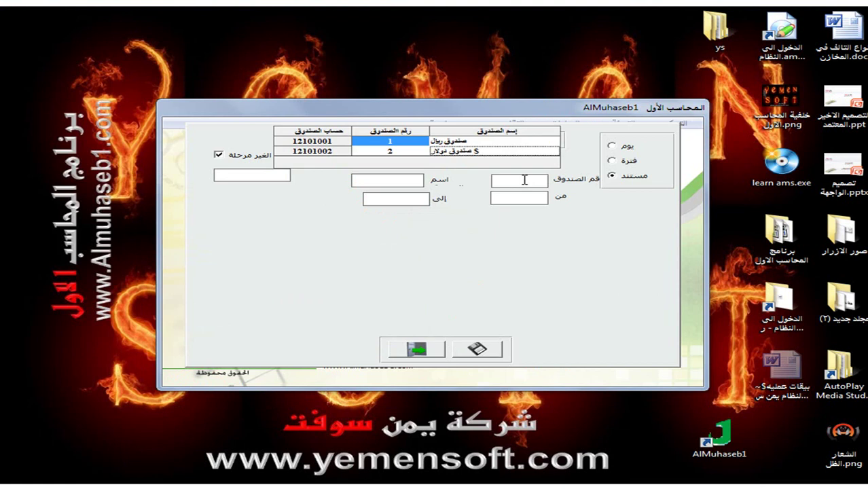
{"action": "left_click", "coordinate": [406, 140]}
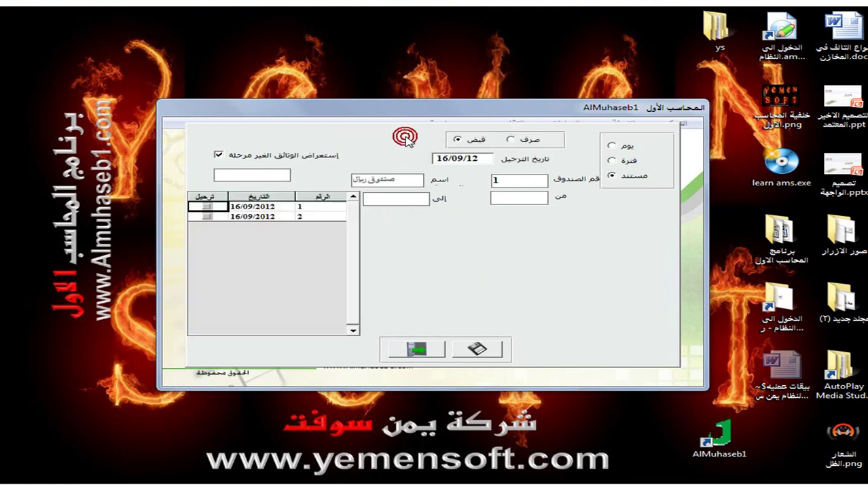
Mark receipt voucher 2 for posting, view its entry details and post it
{"action": "left_click", "coordinate": [207, 217]}
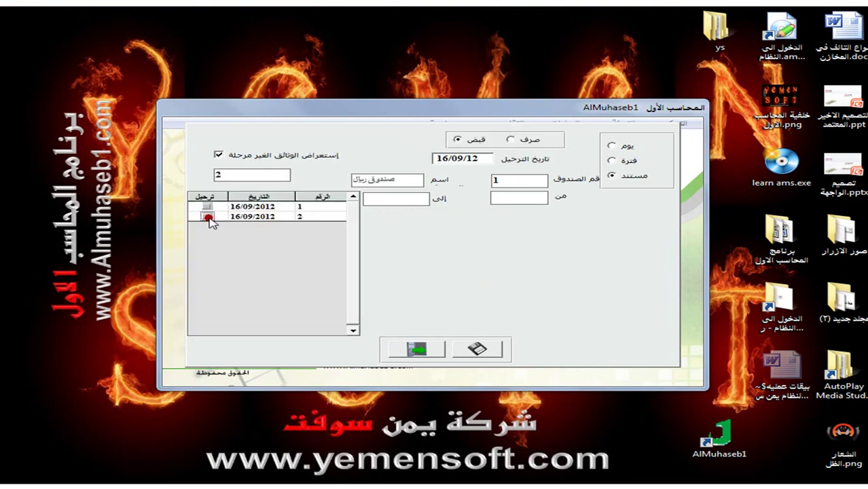
{"action": "left_click", "coordinate": [239, 218]}
{"action": "left_click", "coordinate": [240, 218]}
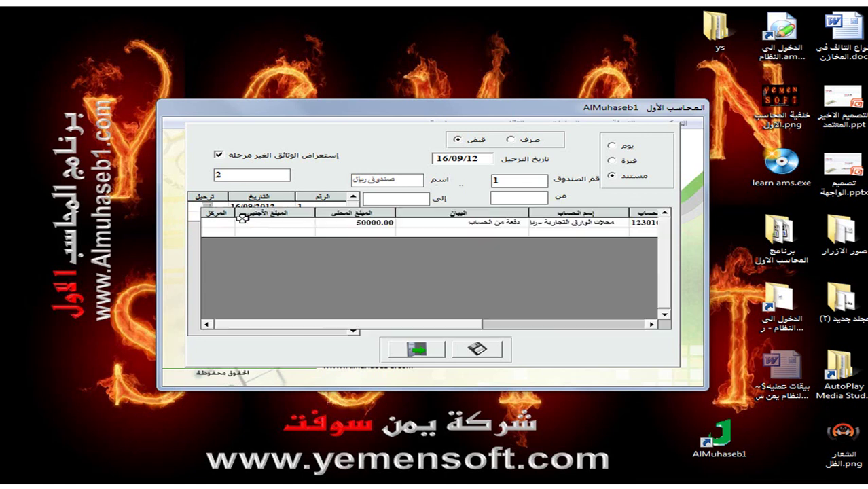
{"action": "left_click", "coordinate": [477, 349]}
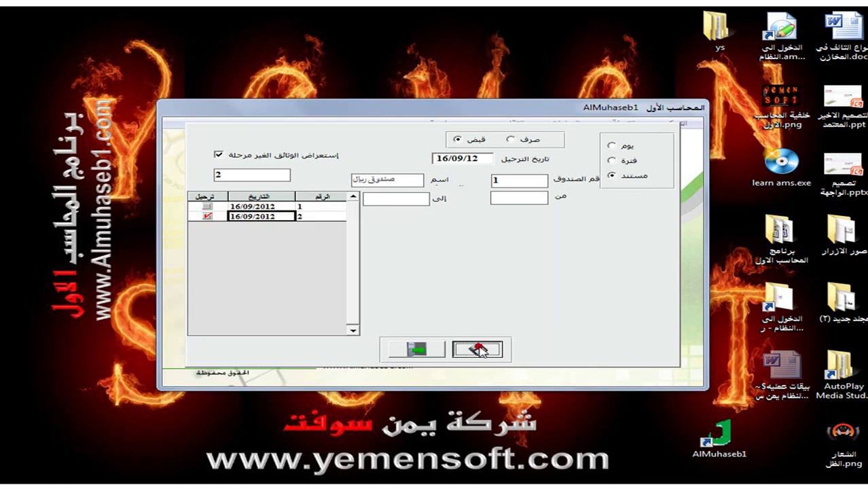
Post receipt voucher 1 and close the posting screen
{"action": "left_click", "coordinate": [208, 207]}
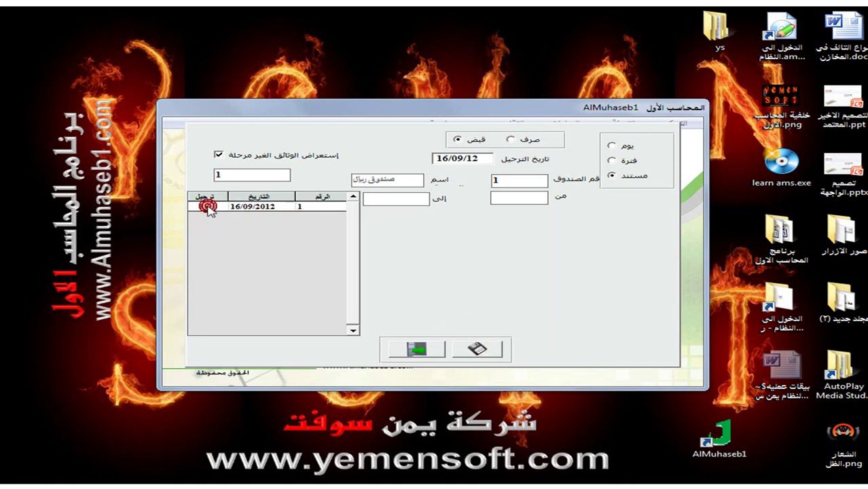
{"action": "left_click", "coordinate": [475, 349]}
{"action": "left_click", "coordinate": [416, 349]}
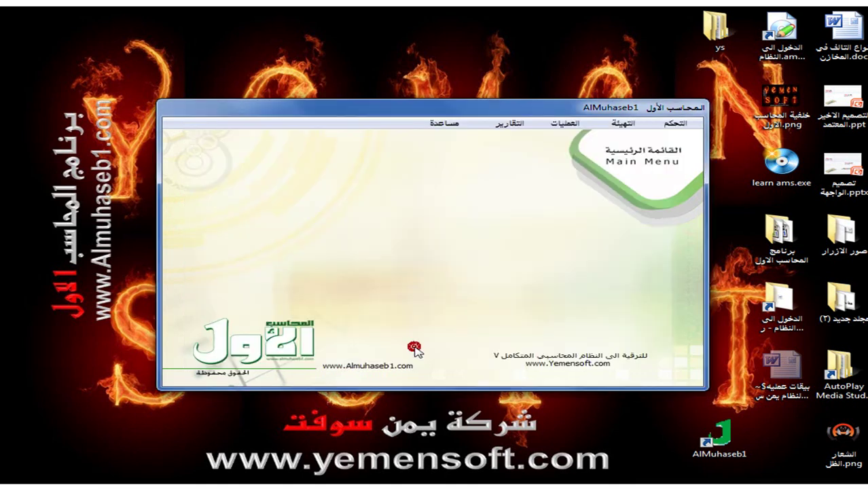
Open the account statement report (كشف حساب)
{"action": "left_click", "coordinate": [507, 122]}
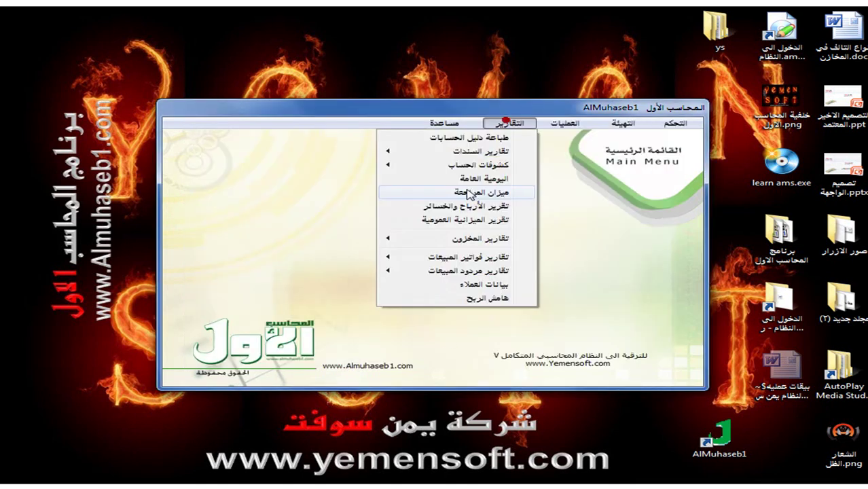
{"action": "left_click", "coordinate": [476, 164]}
{"action": "left_click", "coordinate": [333, 166]}
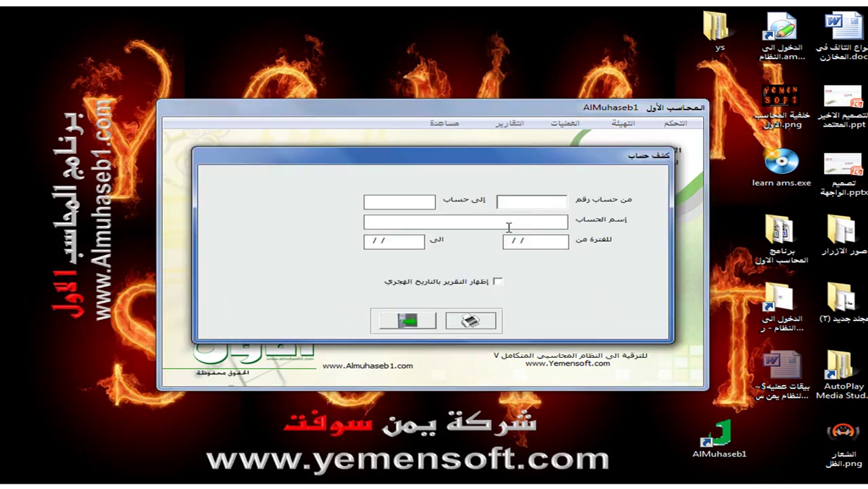
{"action": "left_click", "coordinate": [511, 221]}
{"action": "left_click", "coordinate": [512, 223]}
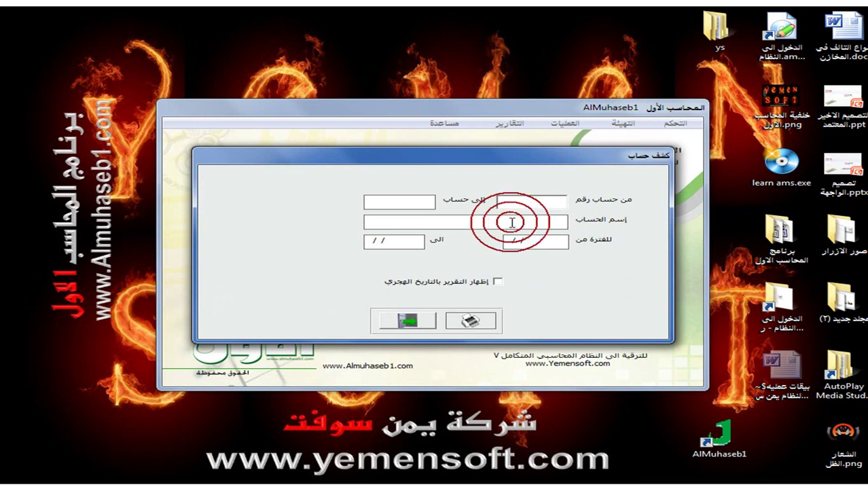
{"action": "type", "text": "الور"}
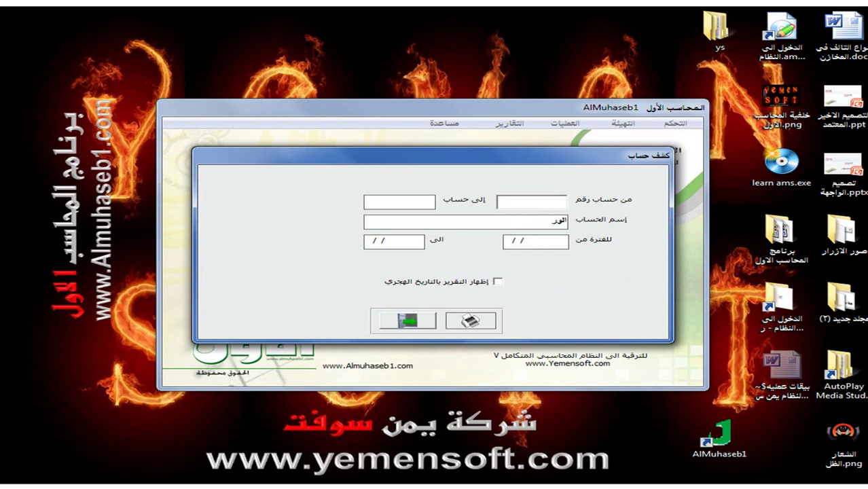
{"action": "key", "text": "BackSpace"}
{"action": "key", "text": "BackSpace"}
{"action": "key", "text": "BackSpace"}
{"action": "key", "text": "BackSpace"}
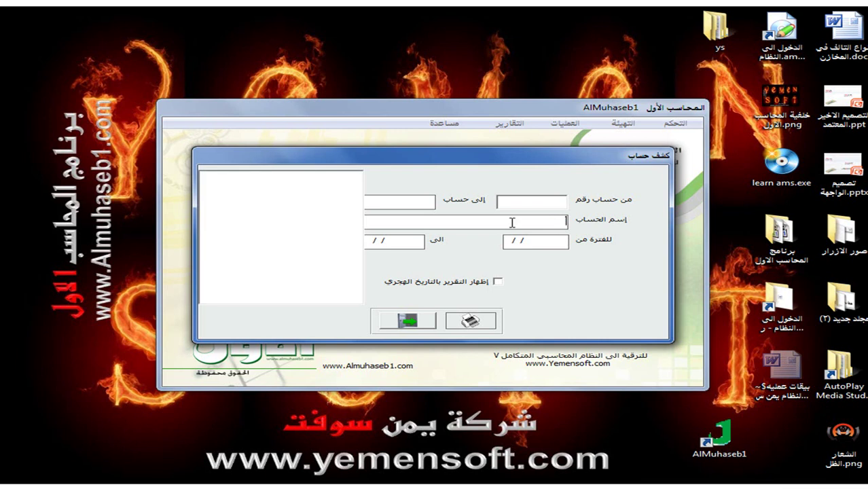
{"action": "type", "text": "*الور"}
{"action": "key", "text": "BackSpace"}
{"action": "key", "text": "BackSpace"}
{"action": "key", "text": "BackSpace"}
{"action": "key", "text": "BackSpace"}
Look up the accounts starting with 123 and pick محلات الوارق التجارية – ريال as the statement's starting account
{"action": "left_click", "coordinate": [542, 206]}
{"action": "type", "text": "123"}
{"action": "left_click", "coordinate": [215, 176]}
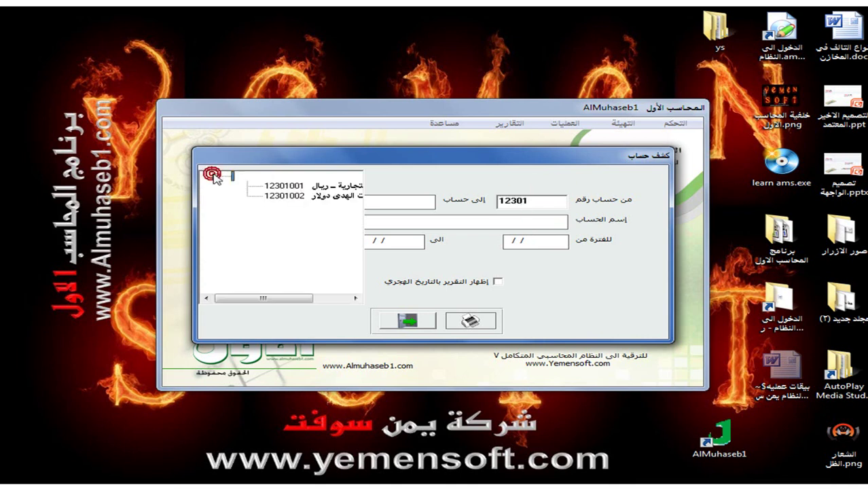
{"action": "left_click", "coordinate": [282, 185]}
{"action": "left_click_drag", "start_coordinate": [540, 202], "coordinate": [537, 203]}
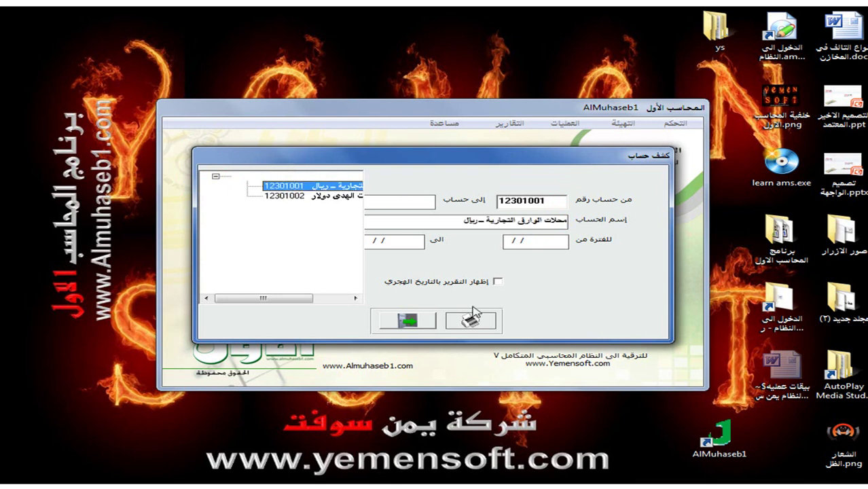
Set the statement period from 01/01/12 to 30/09/12, preview the statement and leave the report
{"action": "left_click", "coordinate": [508, 240]}
{"action": "type", "text": "010112"}
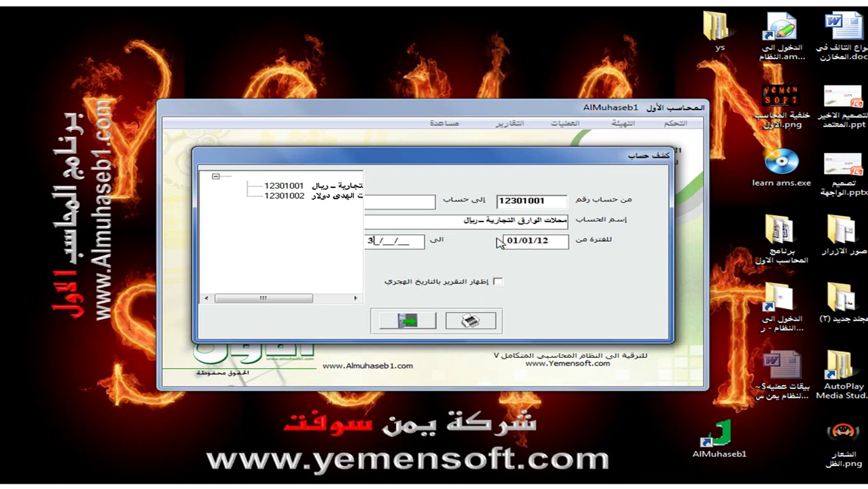
{"action": "type", "text": "300912"}
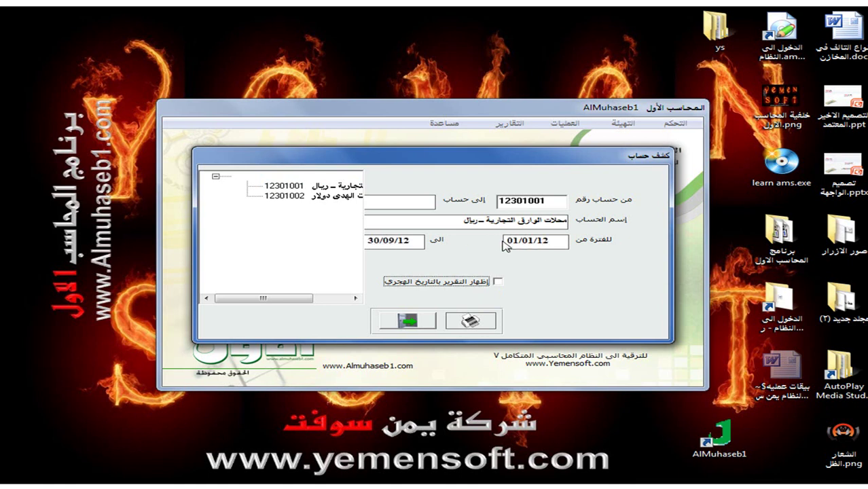
{"action": "left_click", "coordinate": [472, 321]}
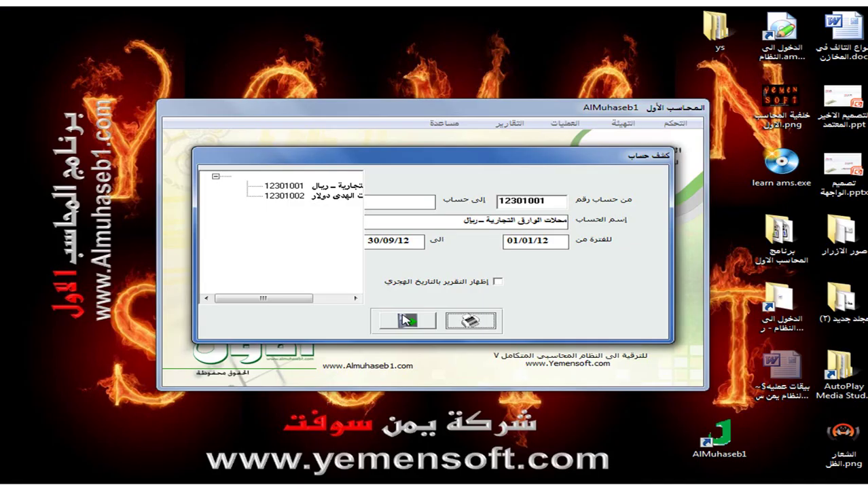
{"action": "left_click", "coordinate": [402, 315]}
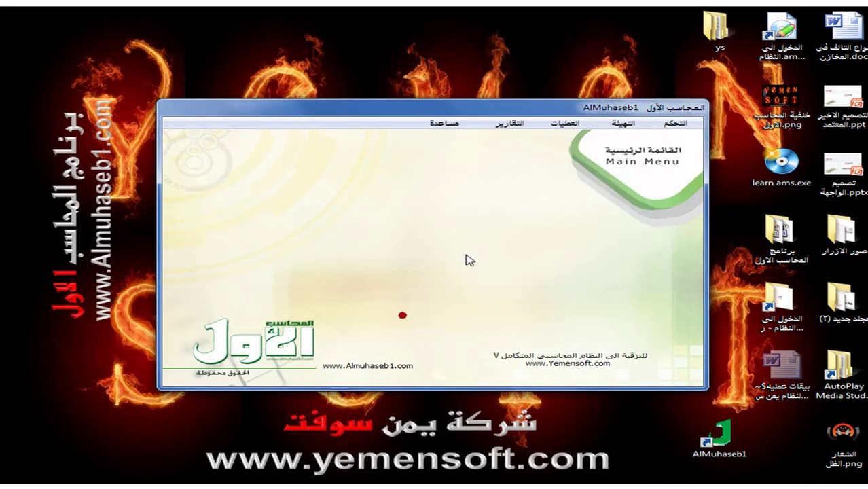
Start a new cash (نقدا) receipt voucher for cashbox 1, صندوق ريال, with document number 3 and an amount of 3000000
{"action": "left_click", "coordinate": [577, 123]}
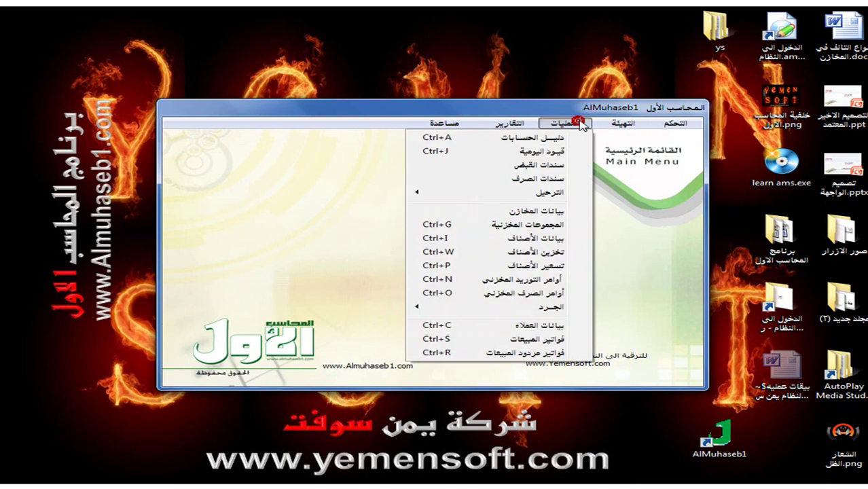
{"action": "left_click", "coordinate": [541, 167]}
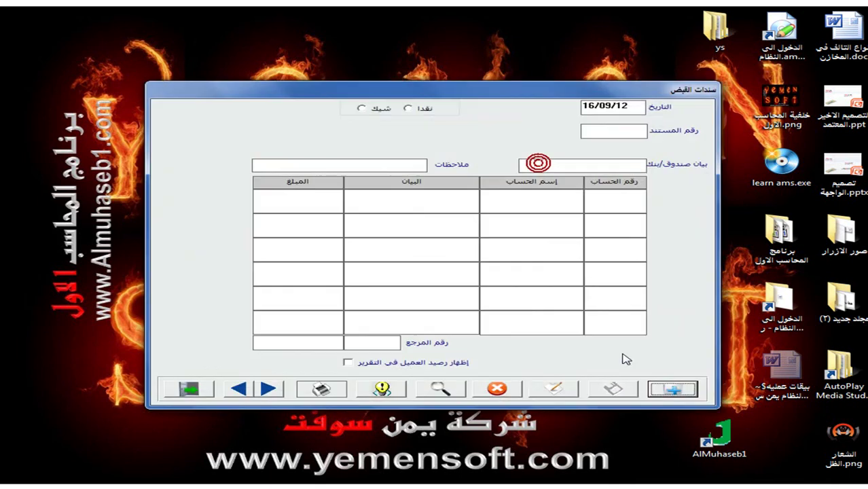
{"action": "left_click", "coordinate": [669, 389]}
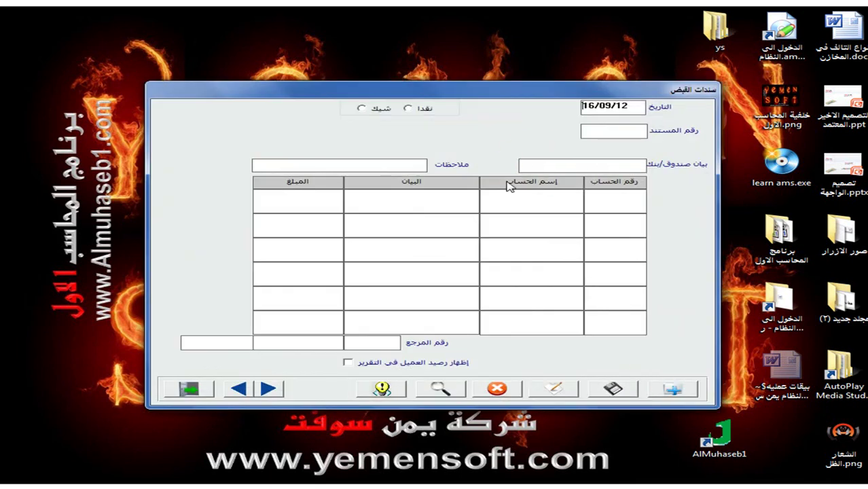
{"action": "left_click", "coordinate": [408, 108]}
{"action": "double_click", "coordinate": [469, 107]}
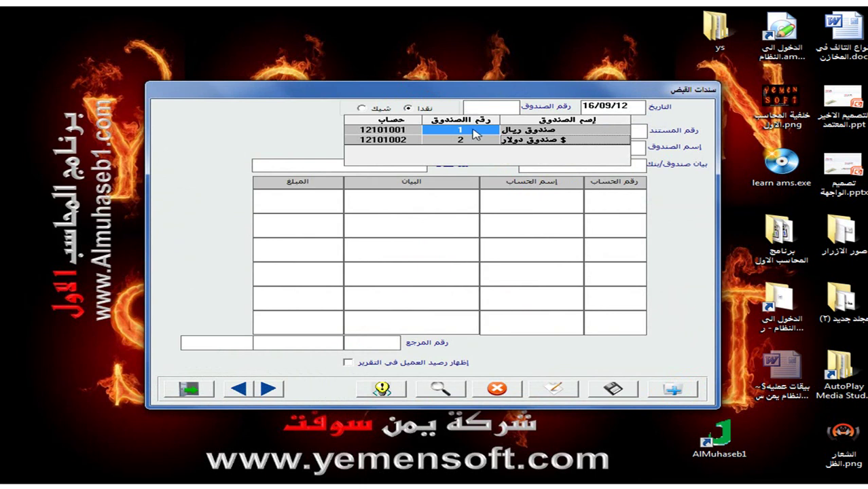
{"action": "double_click", "coordinate": [473, 131]}
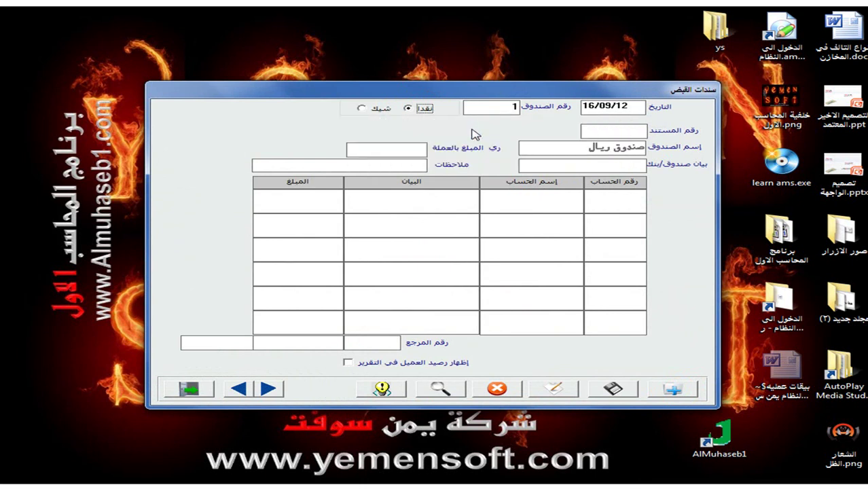
{"action": "type", "text": "3"}
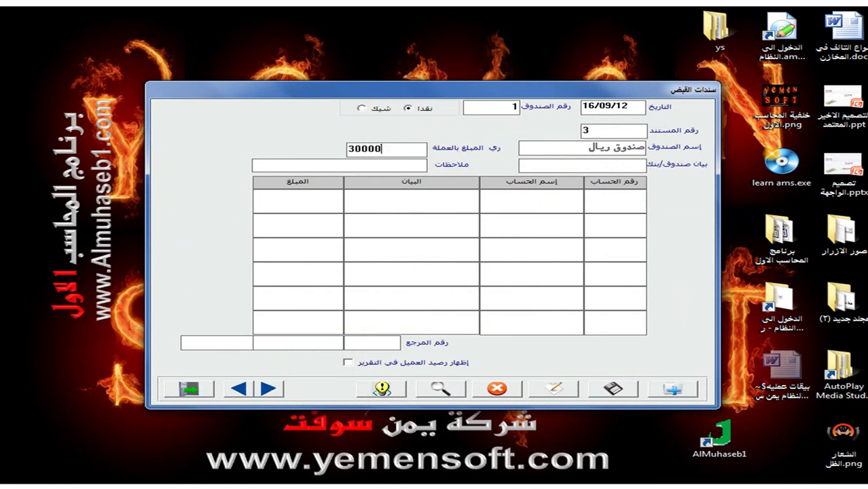
{"action": "key", "text": "Return"}
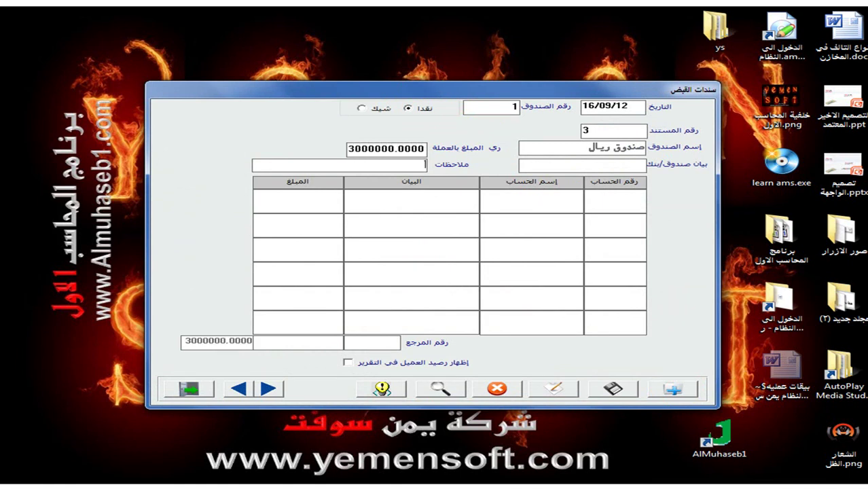
Find the car account with سيارة* and enter سيارة هايلوكس موديل 2012 as the account of the voucher's first line
{"action": "left_click", "coordinate": [570, 199]}
{"action": "type", "text": "سيارة*"}
{"action": "key", "text": "Return"}
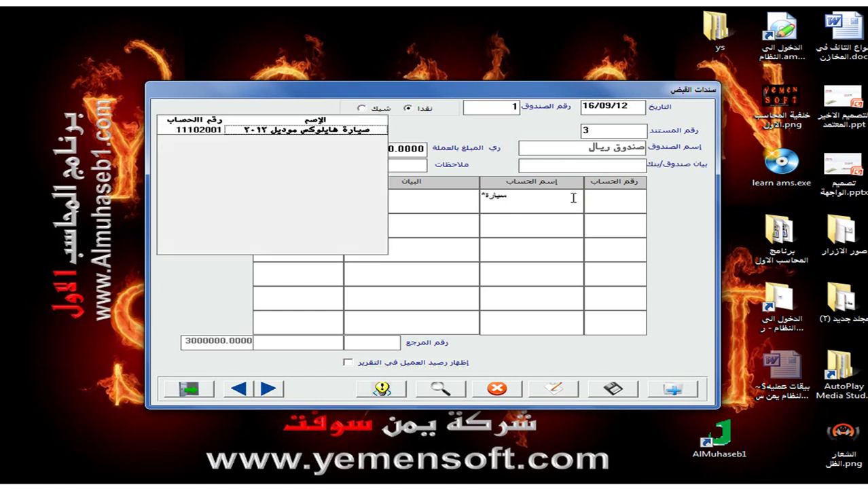
{"action": "double_click", "coordinate": [318, 129]}
{"action": "left_click", "coordinate": [410, 206]}
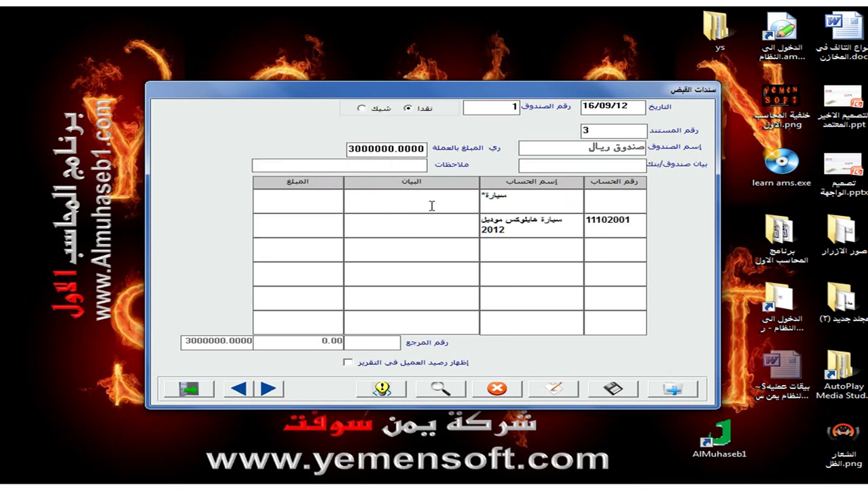
{"action": "left_click", "coordinate": [521, 201]}
{"action": "key", "text": "Return"}
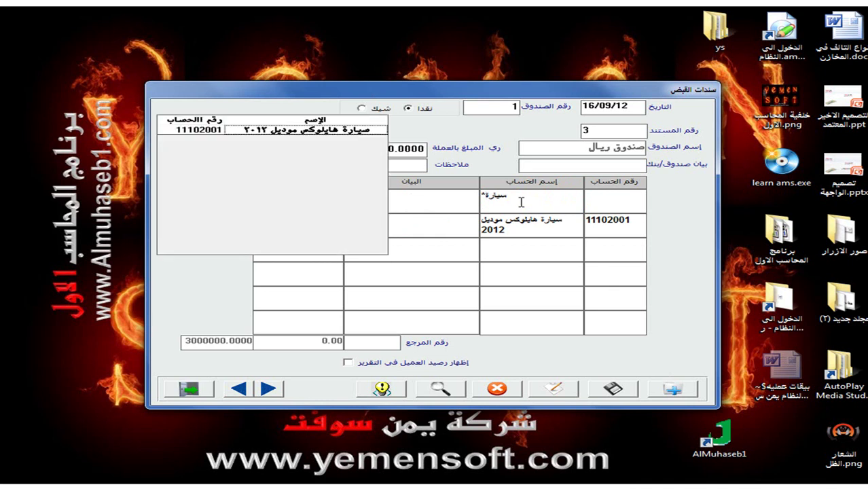
{"action": "double_click", "coordinate": [369, 129]}
Clear the duplicate account number and account name from the voucher's second line
{"action": "left_click", "coordinate": [633, 225]}
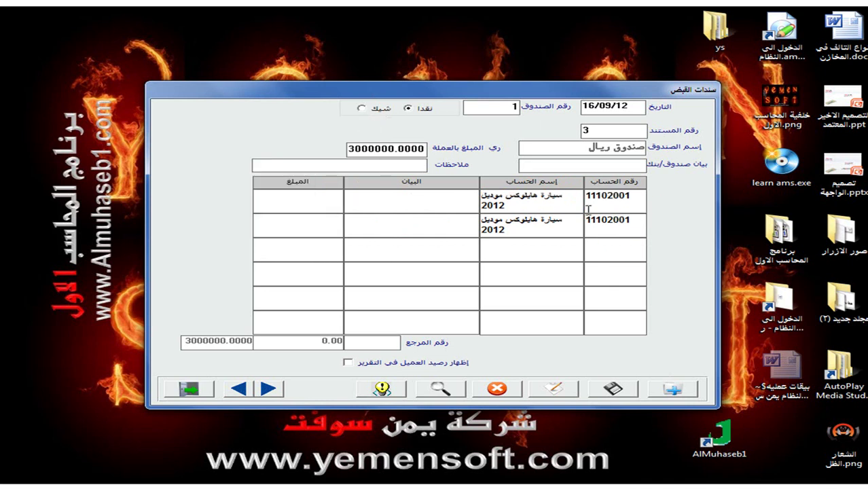
{"action": "left_click", "coordinate": [625, 222]}
{"action": "right_click", "coordinate": [626, 223]}
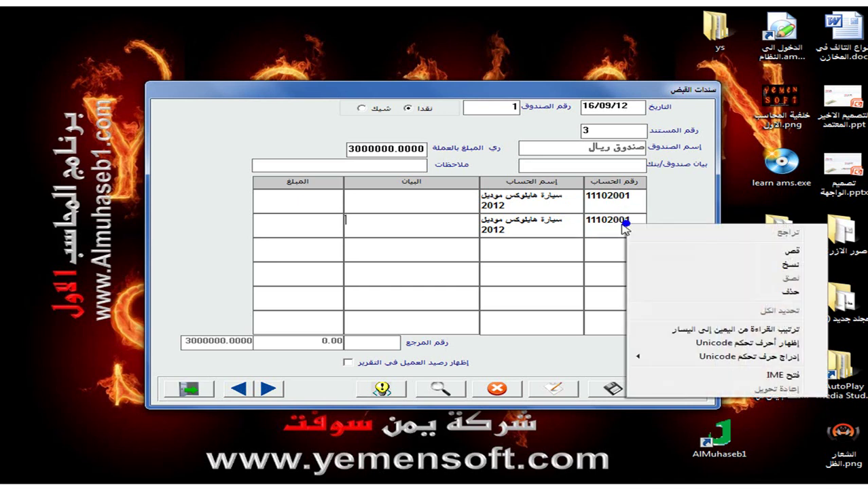
{"action": "left_click", "coordinate": [747, 293]}
{"action": "left_click_drag", "start_coordinate": [553, 223], "coordinate": [474, 216]}
{"action": "left_click", "coordinate": [467, 214]}
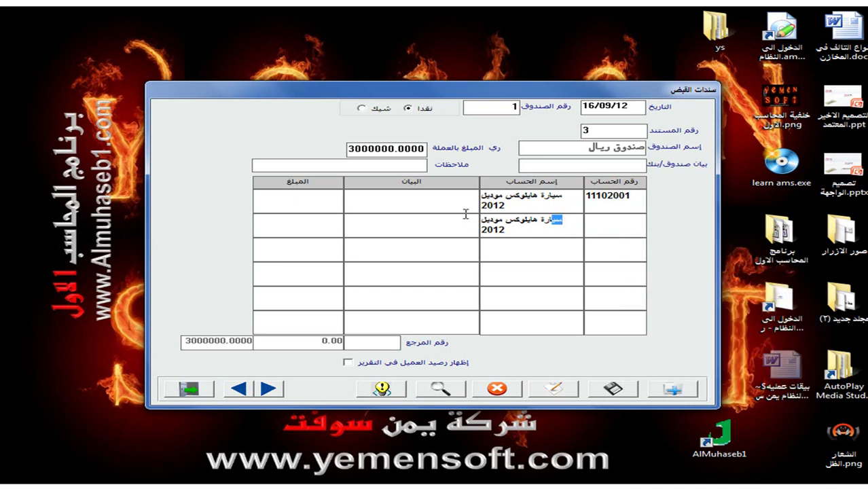
{"action": "key", "text": "Delete"}
{"action": "key", "text": "Delete"}
{"action": "key", "text": "Delete"}
{"action": "key", "text": "Delete"}
{"action": "key", "text": "Delete"}
{"action": "key", "text": "Delete"}
{"action": "key", "text": "Delete"}
{"action": "key", "text": "Delete"}
{"action": "key", "text": "Delete"}
{"action": "key", "text": "Delete"}
{"action": "key", "text": "Delete"}
{"action": "key", "text": "Delete"}
{"action": "key", "text": "Delete"}
{"action": "key", "text": "Delete"}
{"action": "key", "text": "Delete"}
{"action": "key", "text": "Delete"}
{"action": "key", "text": "Delete"}
{"action": "key", "text": "Delete"}
{"action": "key", "text": "Delete"}
{"action": "key", "text": "Delete"}
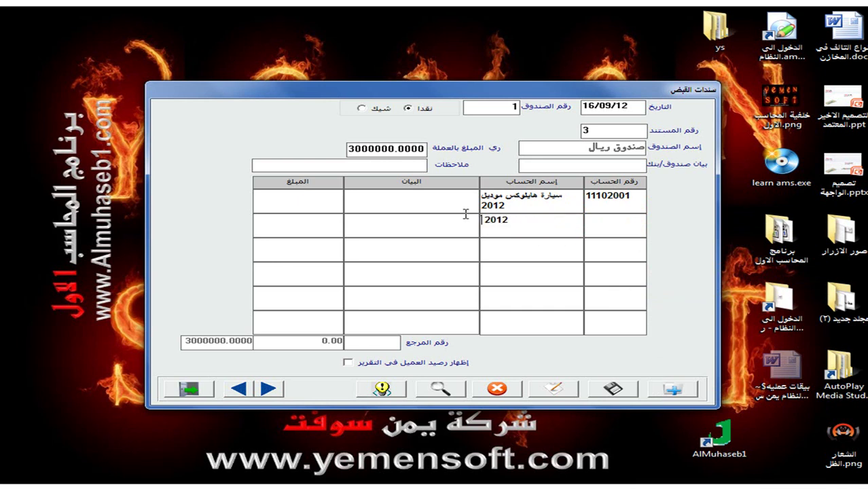
Describe the first line as بيع سيارة هيولوكس موديل ٢٠١٢ and set its amount to 3000000
{"action": "left_click", "coordinate": [450, 200]}
{"action": "type", "text": "بيع"}
{"action": "type", "text": " سيارة"}
{"action": "type", "text": " هيلوكس"}
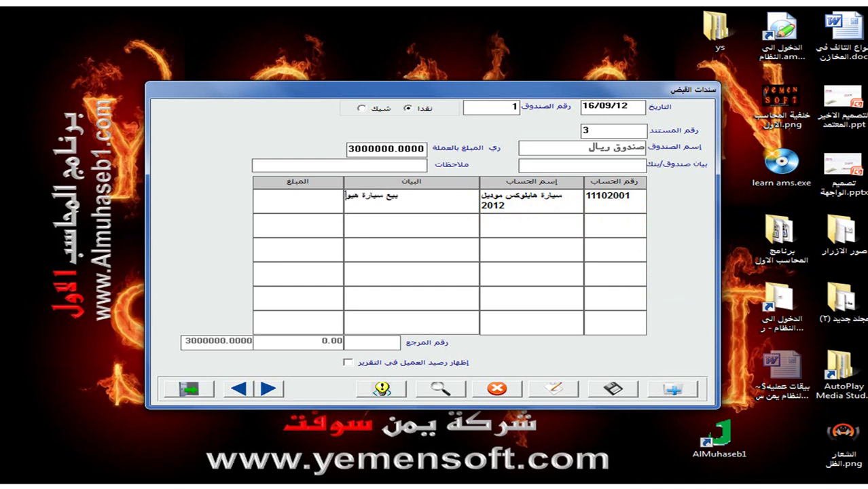
{"action": "type", "text": " مو"}
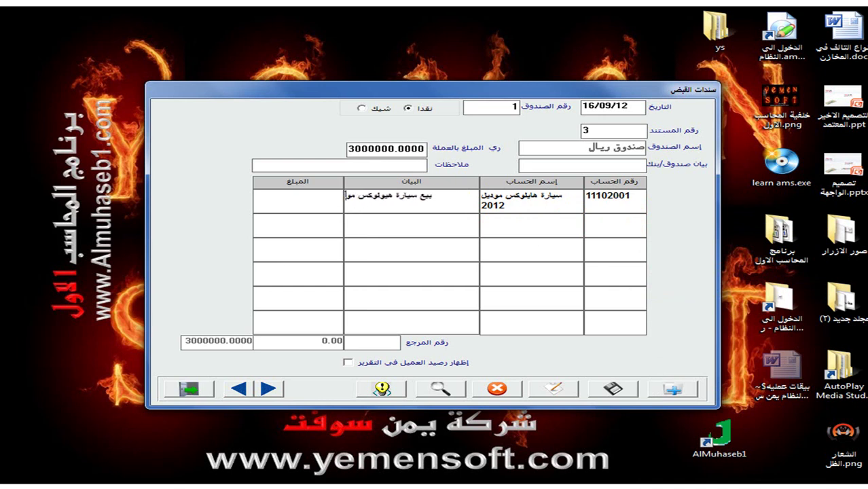
{"action": "type", "text": "ديل ٢٠١٢"}
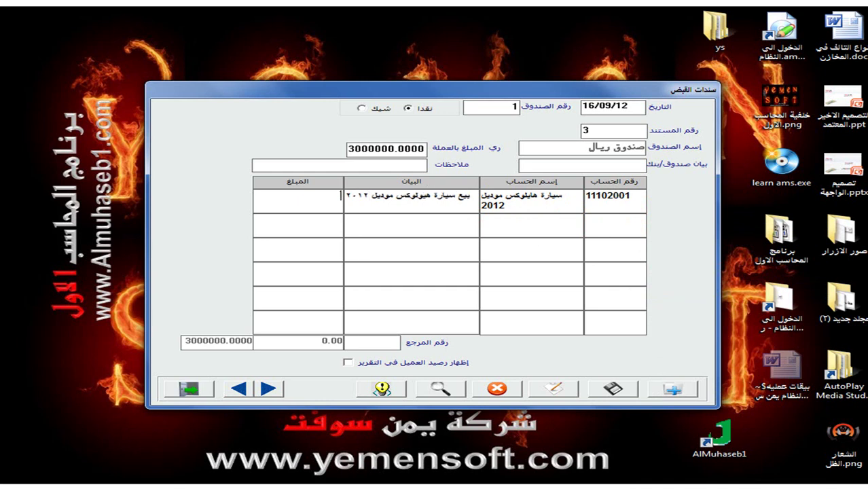
{"action": "type", "text": "3000000"}
{"action": "left_click", "coordinate": [587, 219]}
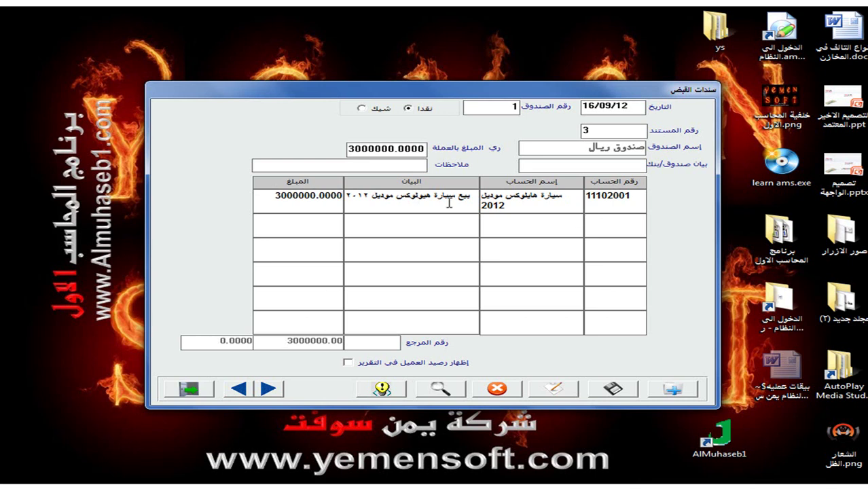
Save the car sale receipt voucher and view its print preview in an enlarged window
{"action": "left_click", "coordinate": [613, 388]}
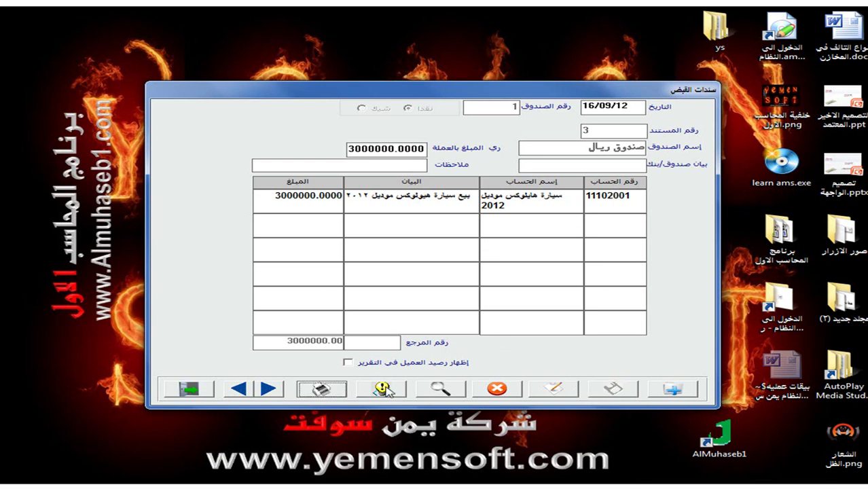
{"action": "left_click", "coordinate": [321, 388]}
{"action": "left_click", "coordinate": [446, 289]}
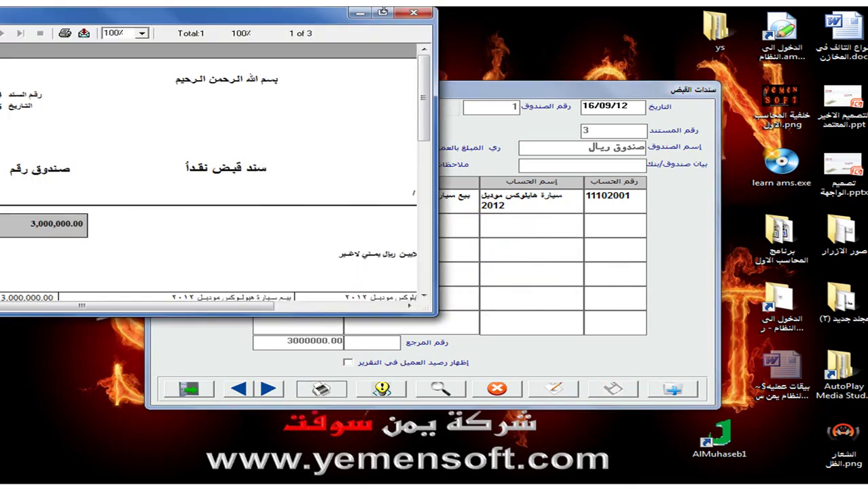
{"action": "left_click", "coordinate": [383, 12]}
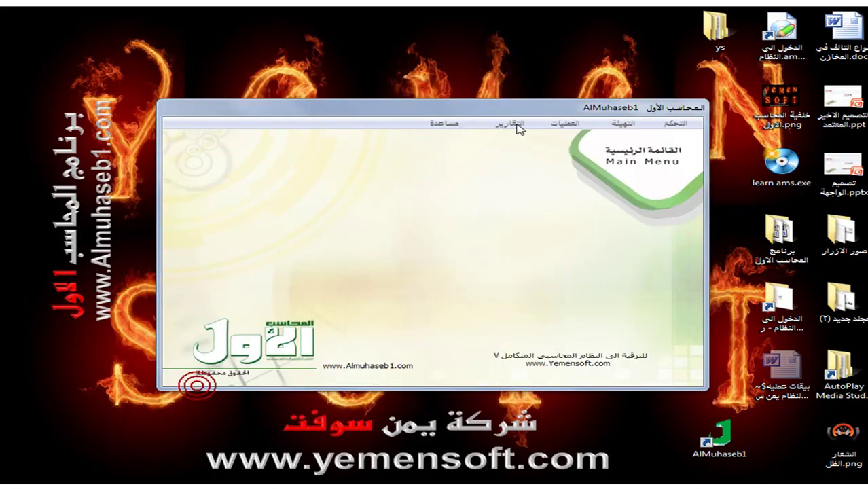
Open the posting of cash vouchers (سندات نقدية) for قبض documents and choose cash box 1, صندوق ريال
{"action": "left_click", "coordinate": [559, 124]}
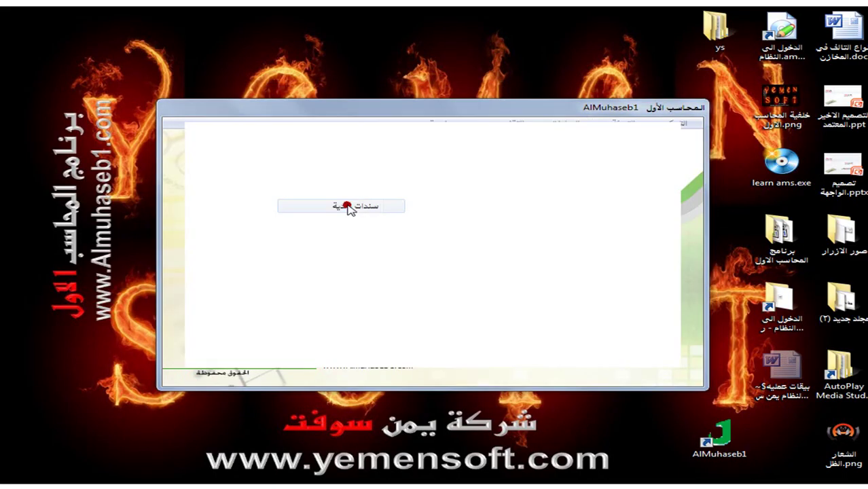
{"action": "left_click", "coordinate": [349, 207]}
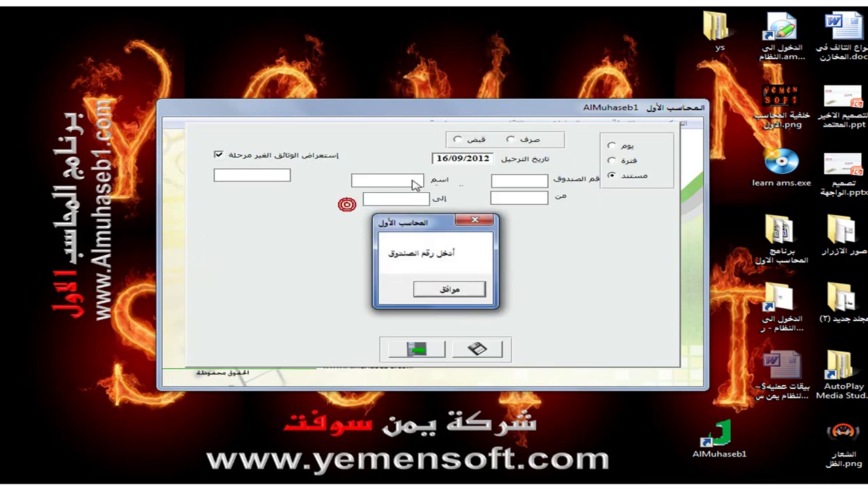
{"action": "left_click", "coordinate": [441, 288]}
{"action": "left_click", "coordinate": [454, 140]}
{"action": "left_click", "coordinate": [518, 182]}
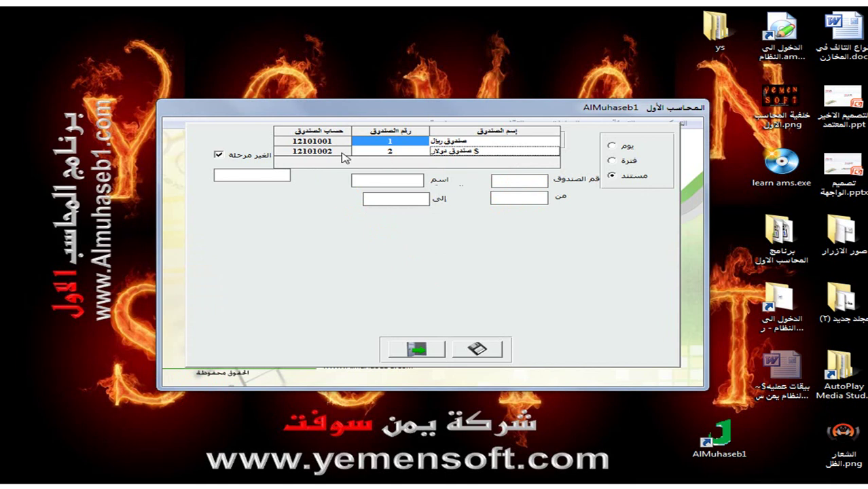
{"action": "left_click", "coordinate": [370, 142]}
Mark unposted receipt voucher 3 for posting, post it and close the posting form
{"action": "left_click", "coordinate": [483, 354]}
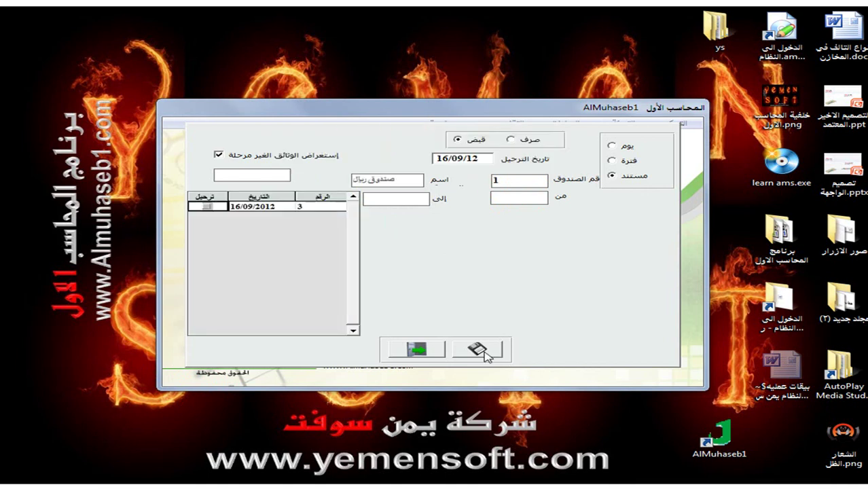
{"action": "left_click", "coordinate": [206, 205]}
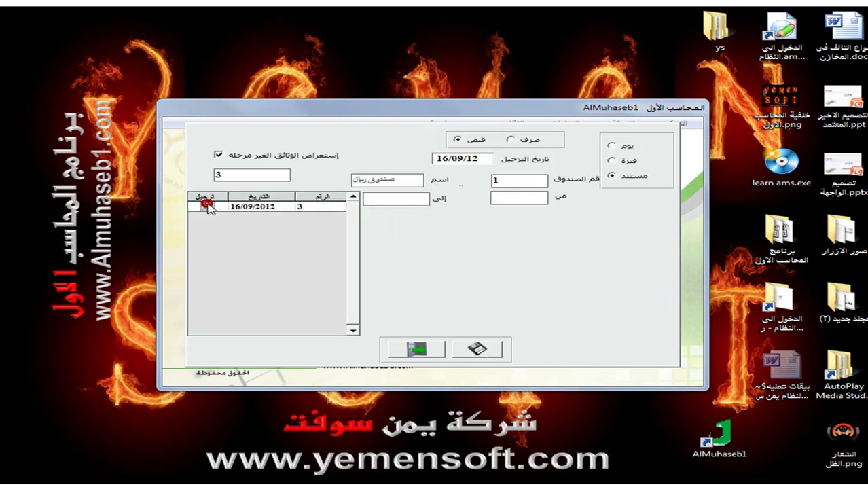
{"action": "left_click", "coordinate": [477, 348]}
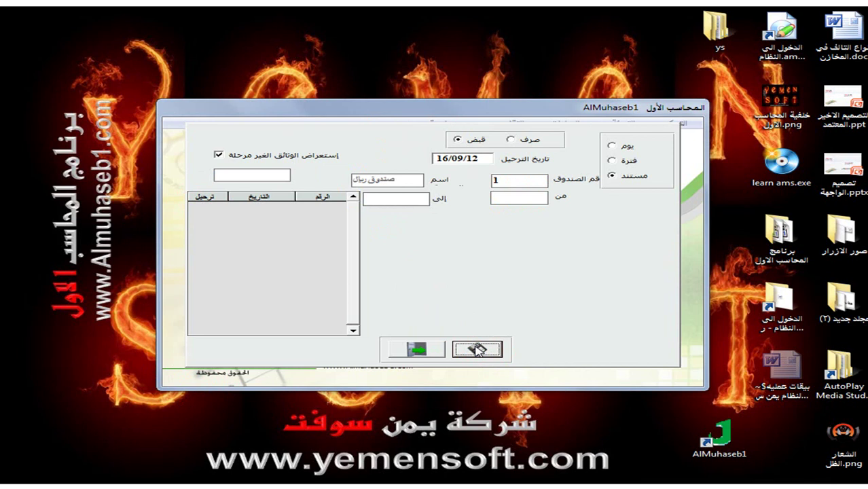
{"action": "key", "text": "F10"}
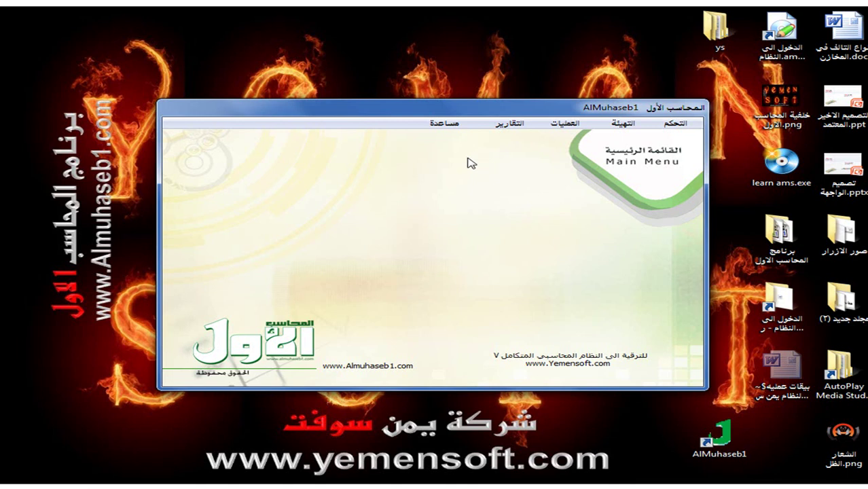
Set up a general journal report (اليومية العامة) for سندات قبض with report type حسب أرقام الوثائق
{"action": "left_click", "coordinate": [515, 124]}
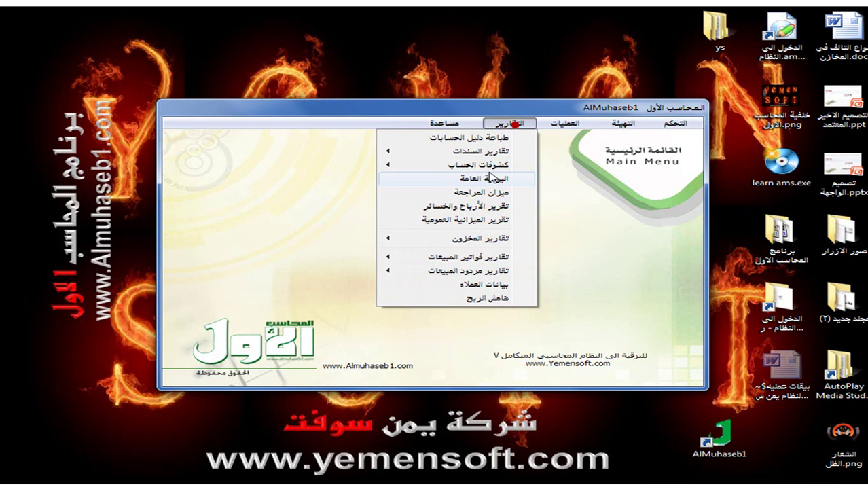
{"action": "left_click", "coordinate": [492, 179]}
{"action": "left_click", "coordinate": [515, 212]}
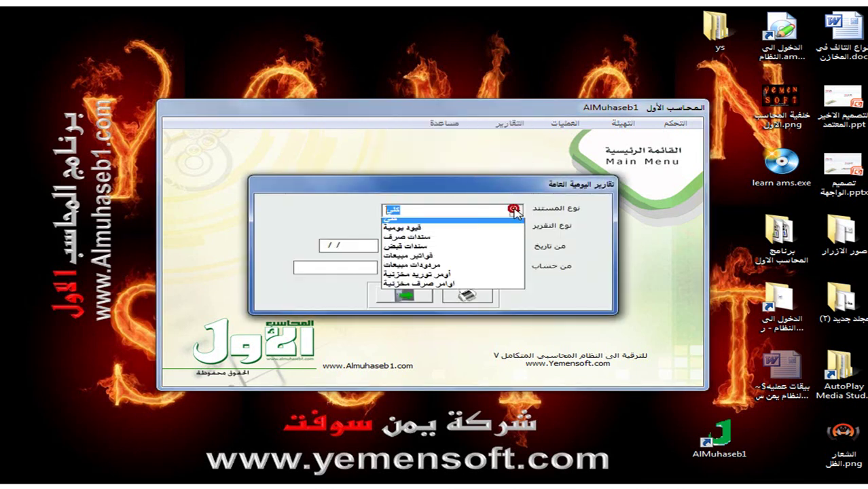
{"action": "left_click", "coordinate": [411, 250]}
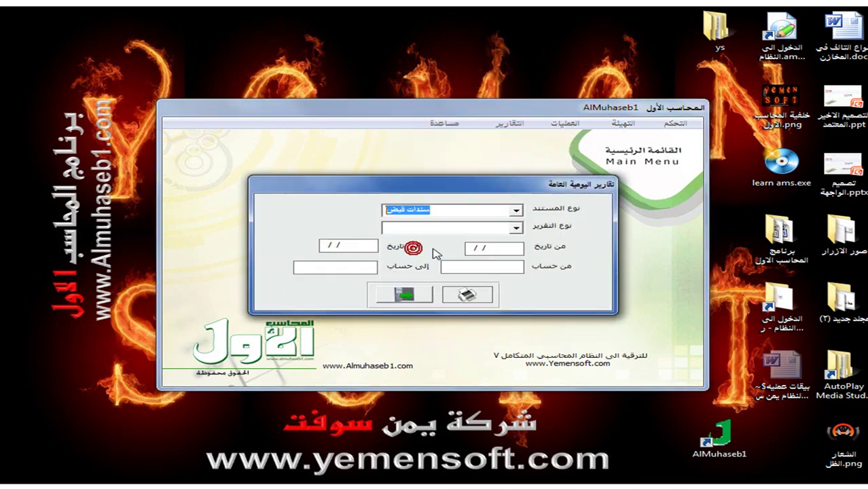
{"action": "left_click", "coordinate": [515, 228]}
{"action": "left_click", "coordinate": [478, 249]}
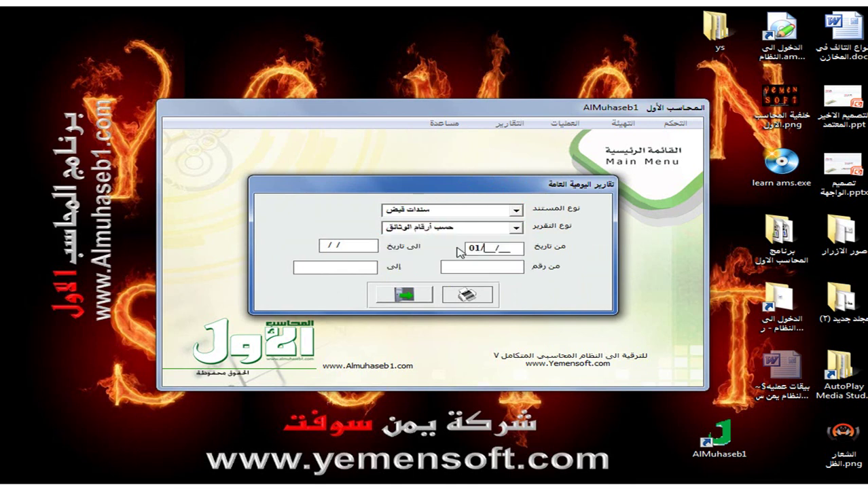
Set the report period from 01/10/12 to 30/09/12, preview the report and close the preview
{"action": "type", "text": "01101230912"}
{"action": "left_click", "coordinate": [473, 296]}
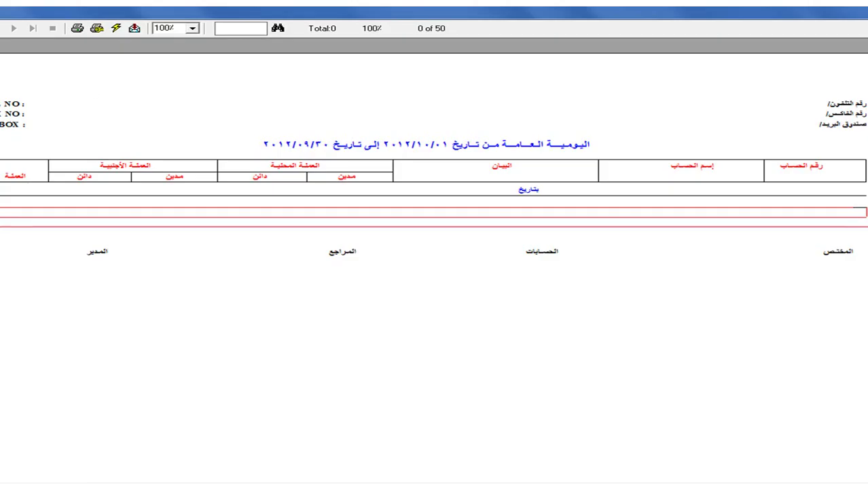
{"action": "left_click", "coordinate": [7, 12]}
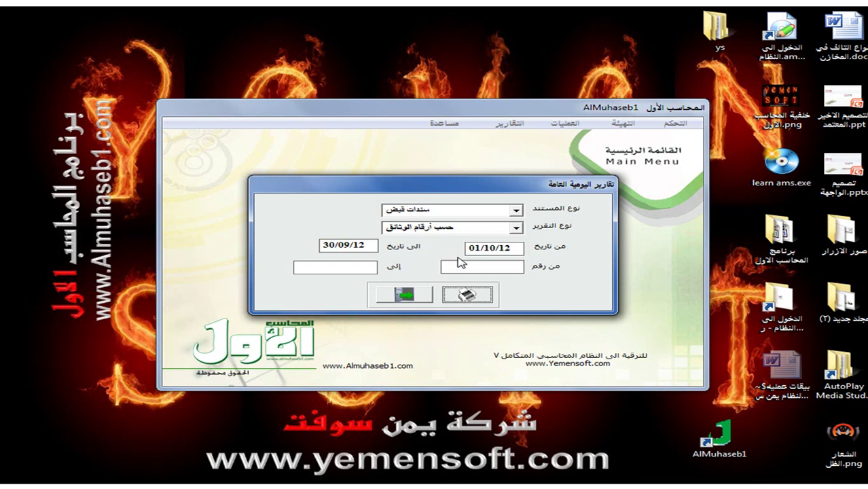
Correct the report's start date to 01/01/12 and preview the general journal again
{"action": "double_click", "coordinate": [520, 247]}
{"action": "key", "text": "BackSpace"}
{"action": "type", "text": "010112"}
{"action": "left_click", "coordinate": [478, 295]}
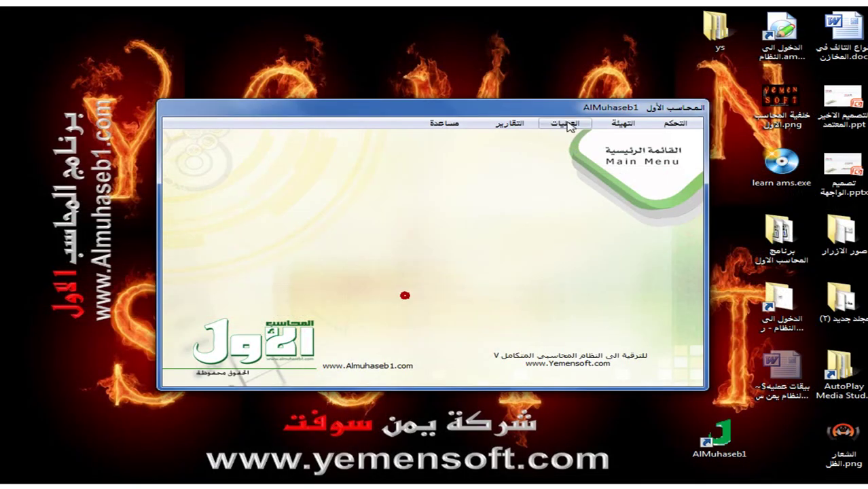
Start a new receipt voucher paid by شيك and choose bank 2, بنك سبأ الاسلامي دولار
{"action": "left_click", "coordinate": [568, 124]}
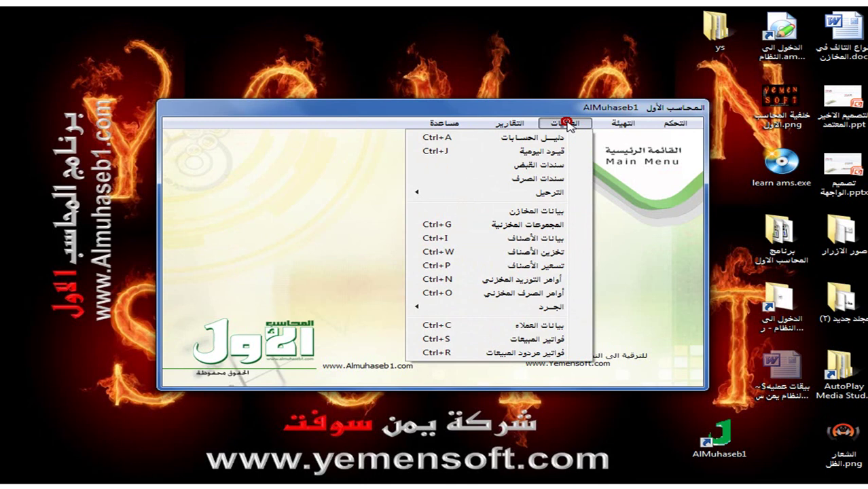
{"action": "left_click", "coordinate": [552, 165]}
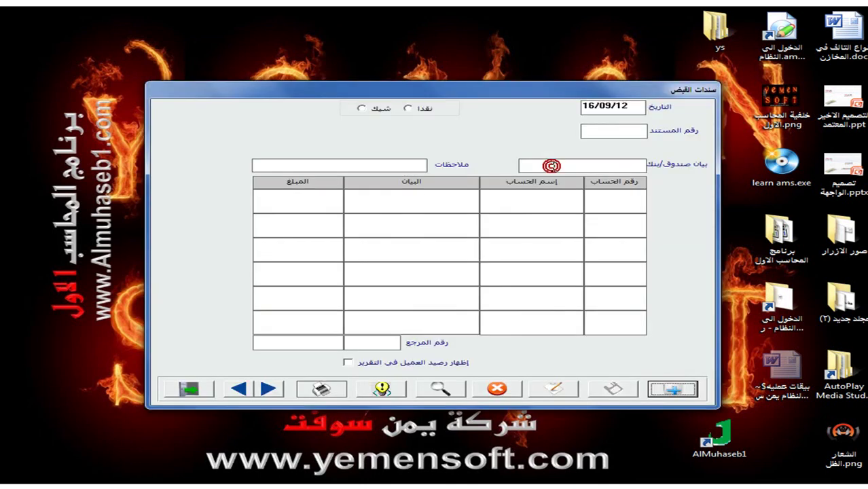
{"action": "left_click", "coordinate": [363, 108]}
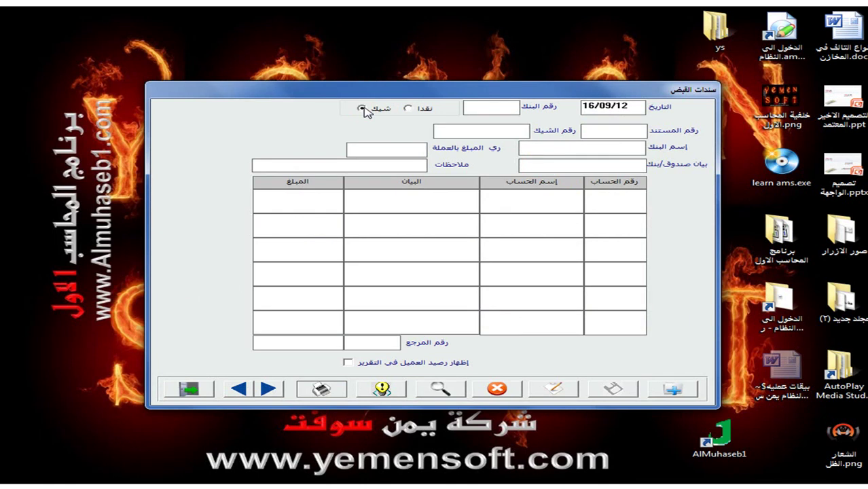
{"action": "left_click", "coordinate": [691, 398]}
{"action": "left_click", "coordinate": [495, 106]}
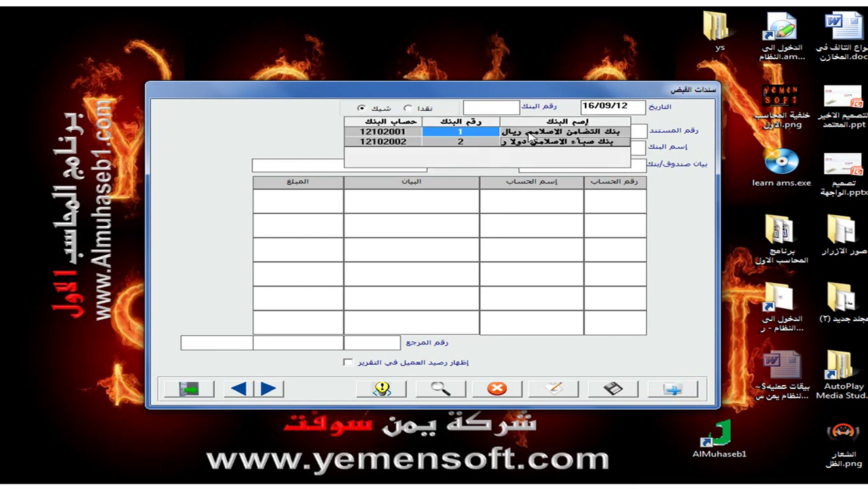
{"action": "left_click", "coordinate": [493, 141]}
{"action": "left_click", "coordinate": [494, 142]}
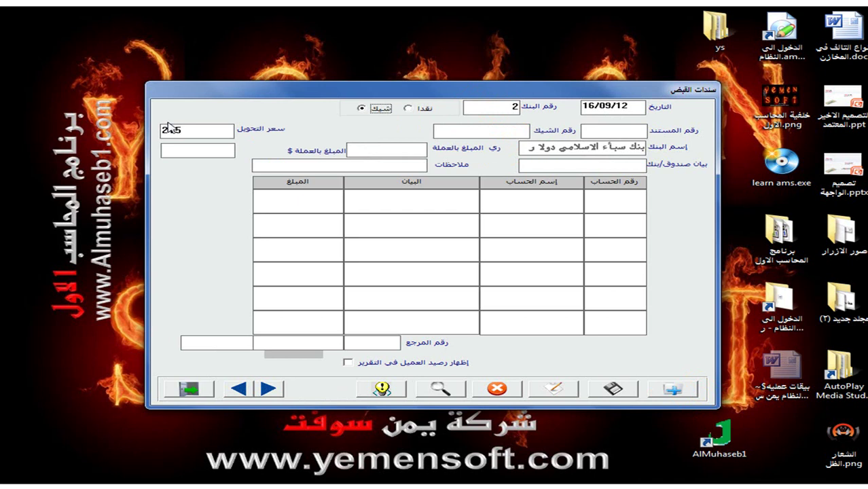
Enter 1000 $ as the voucher amount, سوبر الهدى as the cash box/bank description and 50 as the cheque number
{"action": "left_click", "coordinate": [195, 154]}
{"action": "type", "text": "1000"}
{"action": "key", "text": "Return"}
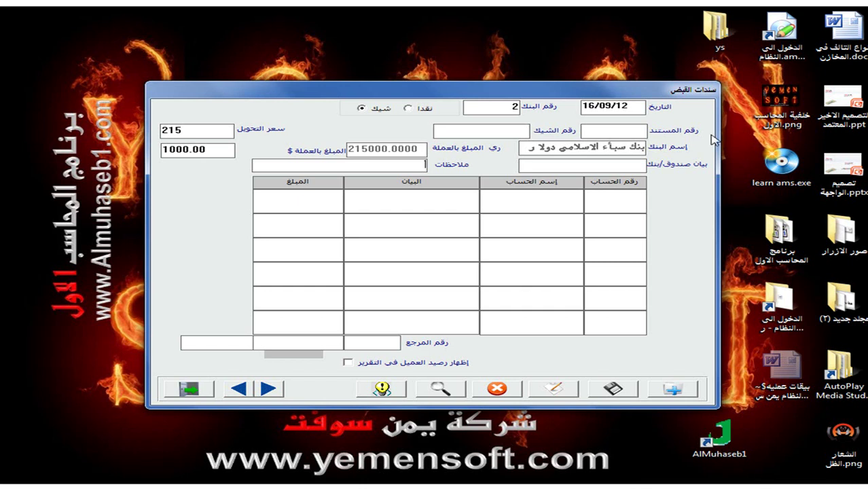
{"action": "left_click", "coordinate": [627, 167]}
{"action": "left_click", "coordinate": [615, 168]}
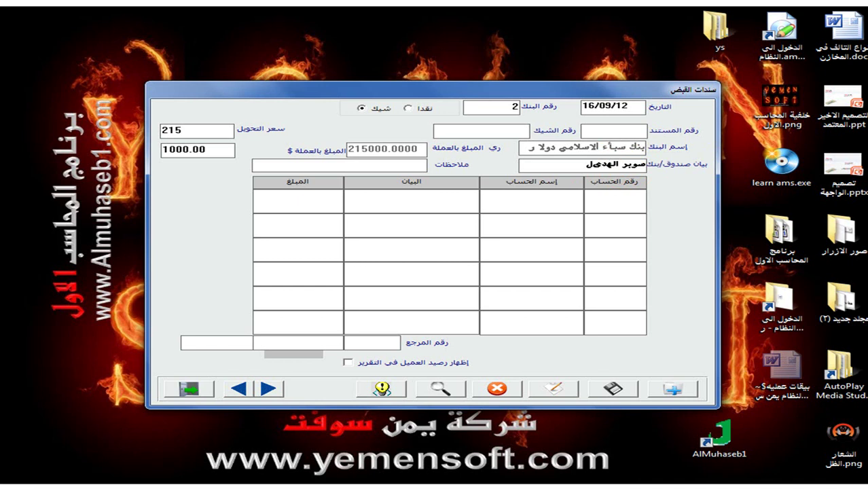
{"action": "left_click", "coordinate": [511, 130]}
Find the customer account with سوبر* and enter سوبر ماركت الهدى دولار as the first line's account
{"action": "left_click", "coordinate": [612, 200]}
{"action": "left_click", "coordinate": [561, 204]}
{"action": "key", "text": "Return"}
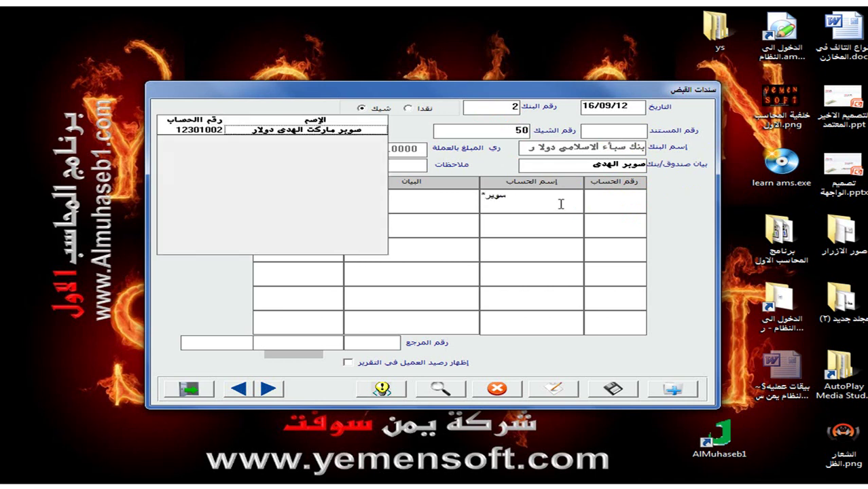
{"action": "double_click", "coordinate": [350, 133]}
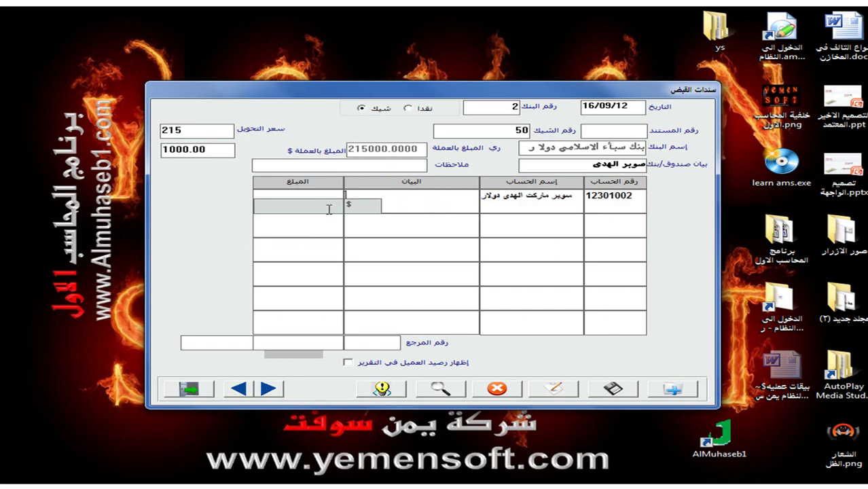
Describe the voucher's first line as دفعة من الحساب بموجب شيك رقم ٥٠
{"action": "type", "text": "دفعة مثال"}
{"action": "key", "text": "BackSpace"}
{"action": "key", "text": "BackSpace"}
{"action": "key", "text": "BackSpace"}
{"action": "type", "text": "ن الحسابب موجب"}
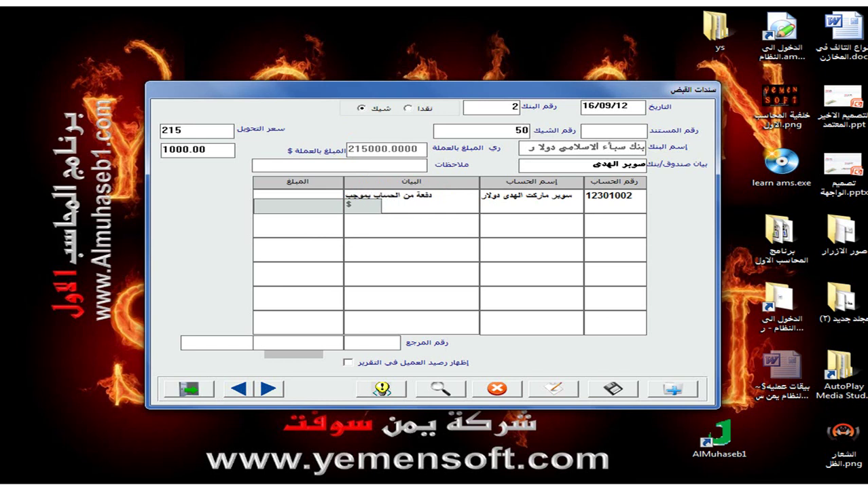
{"action": "type", "text": " شيك رقم"}
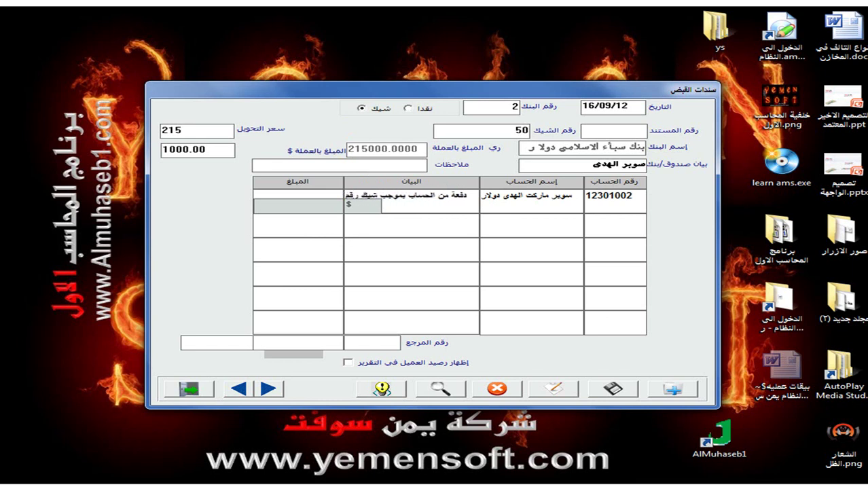
{"action": "type", "text": " 50"}
{"action": "key", "text": "Return"}
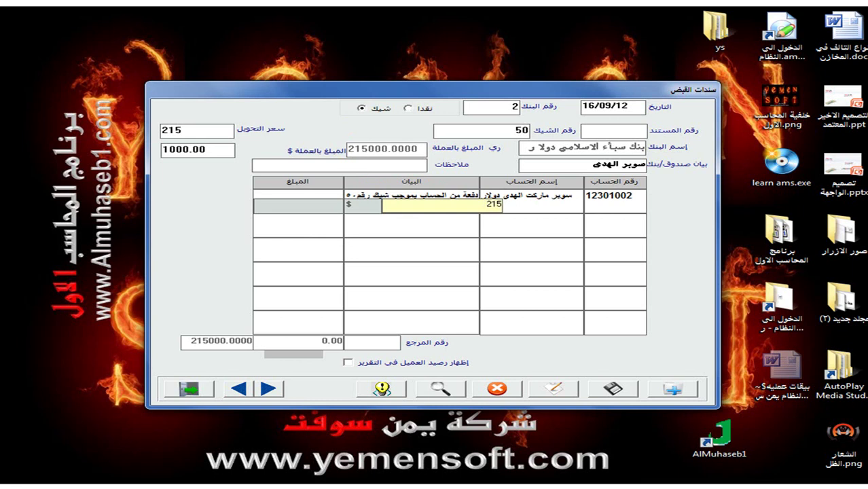
Set the first line's foreign-currency amount to 1000 $
{"action": "left_click", "coordinate": [337, 206]}
{"action": "type", "text": "100"}
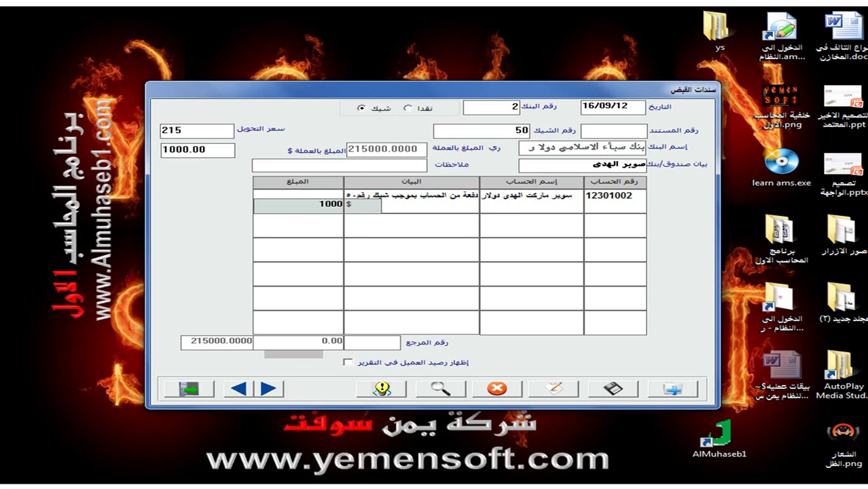
{"action": "type", "text": "0"}
{"action": "key", "text": "Return"}
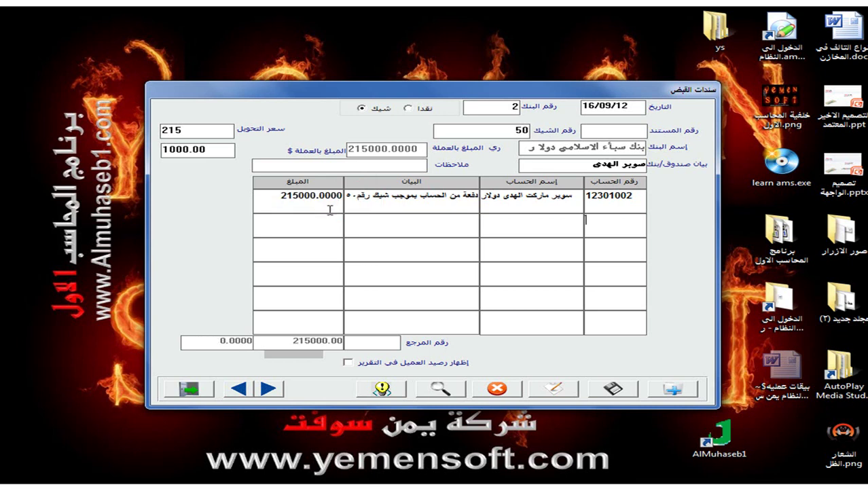
Give the cheque receipt voucher document number 1, save it and close the voucher form
{"action": "left_click", "coordinate": [611, 388]}
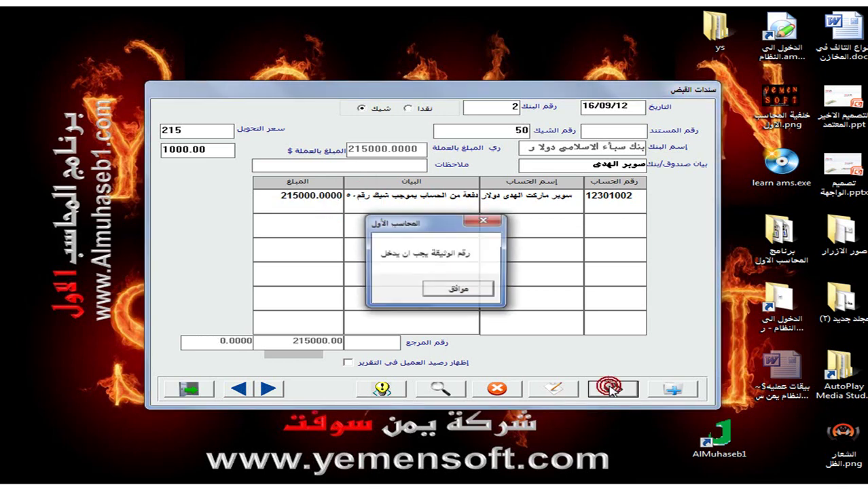
{"action": "left_click", "coordinate": [458, 288]}
{"action": "type", "text": "1"}
{"action": "left_click", "coordinate": [613, 389]}
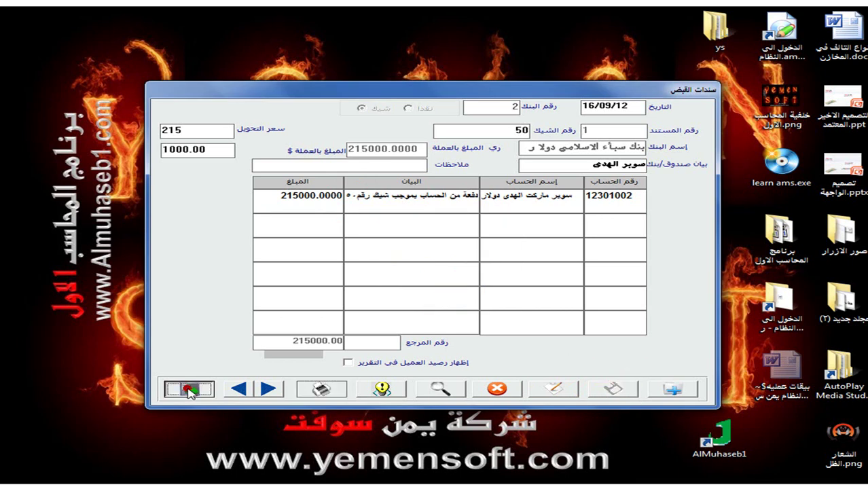
{"action": "left_click", "coordinate": [190, 388]}
{"action": "left_click", "coordinate": [564, 123]}
{"action": "left_click", "coordinate": [543, 193]}
{"action": "left_click", "coordinate": [358, 205]}
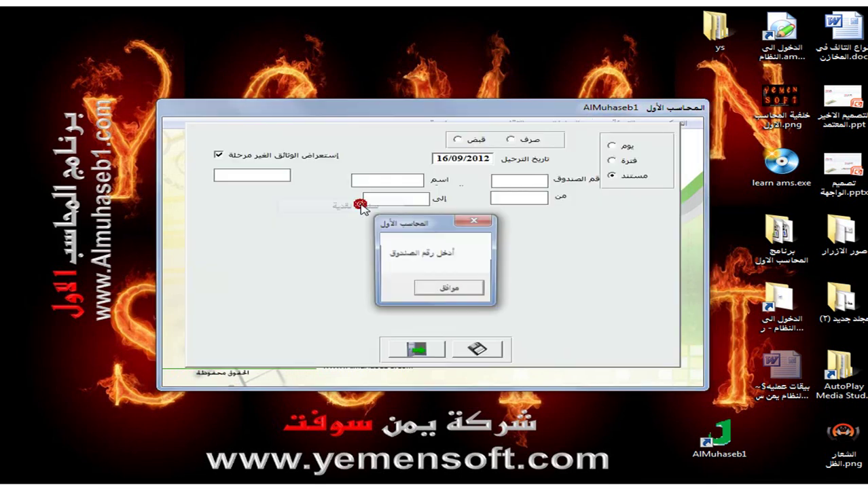
{"action": "left_click", "coordinate": [469, 292]}
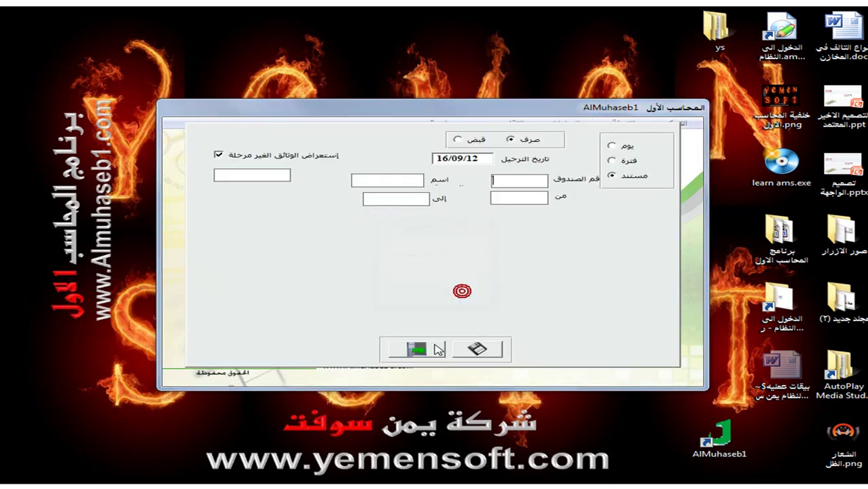
{"action": "left_click", "coordinate": [431, 353]}
Open bank voucher posting and choose receipt vouchers (قبض) for bank number 2, the Saba Islamic dollar bank
{"action": "left_click", "coordinate": [515, 129]}
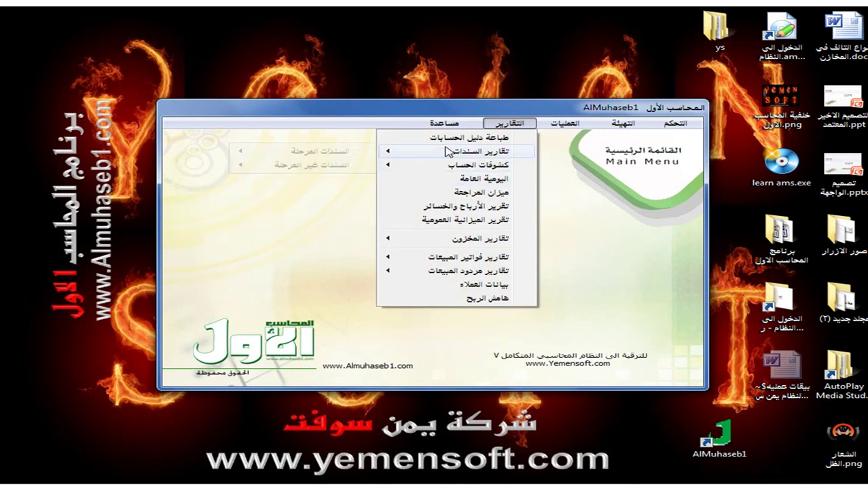
{"action": "mouse_move", "coordinate": [620, 124]}
{"action": "mouse_move", "coordinate": [567, 124]}
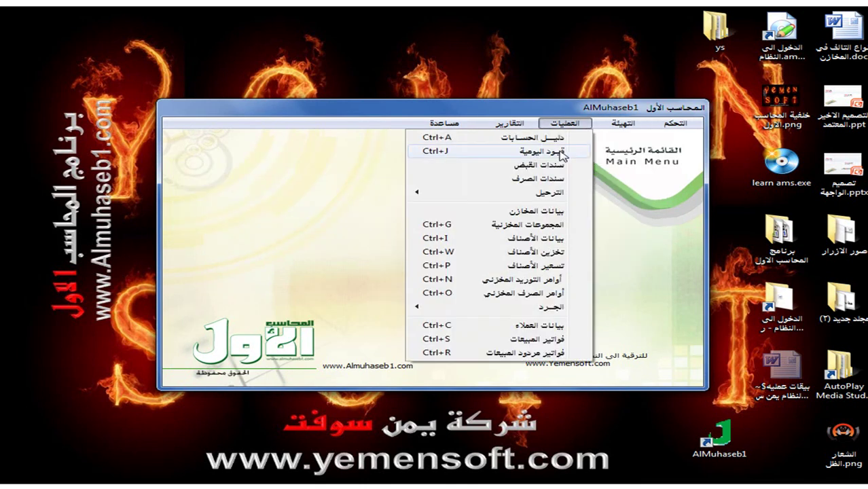
{"action": "mouse_move", "coordinate": [549, 193]}
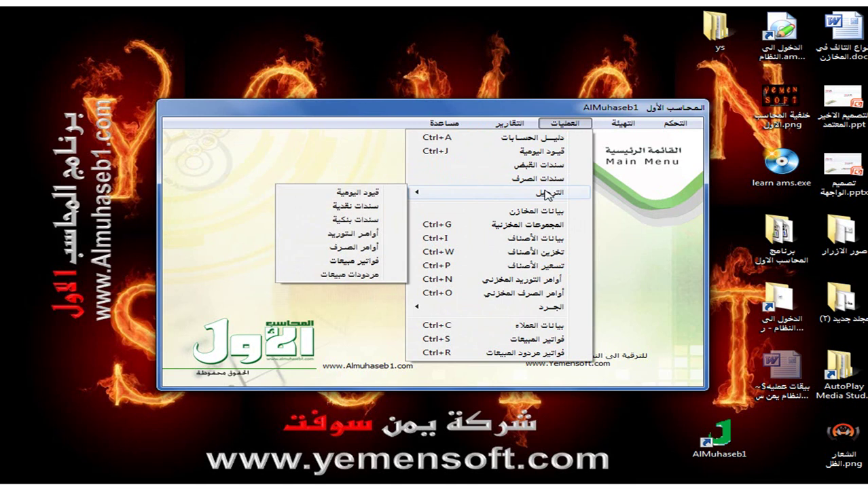
{"action": "left_click", "coordinate": [384, 223]}
{"action": "left_click", "coordinate": [419, 290]}
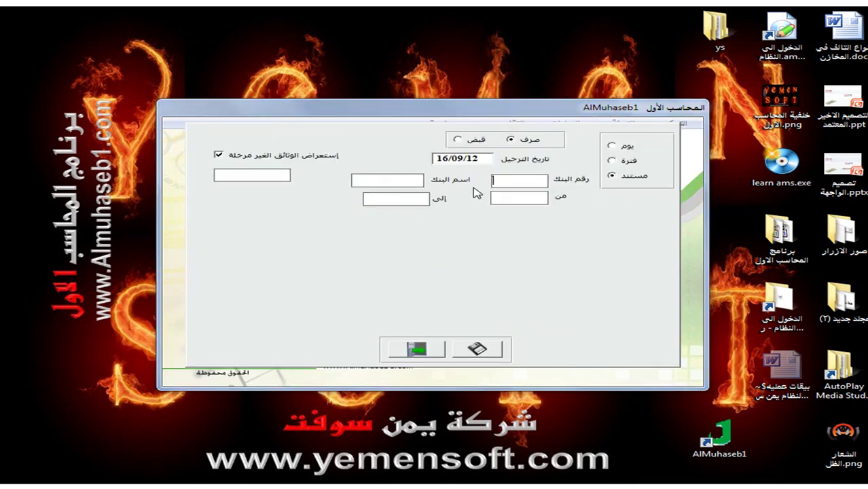
{"action": "left_click", "coordinate": [457, 140]}
{"action": "left_click", "coordinate": [509, 182]}
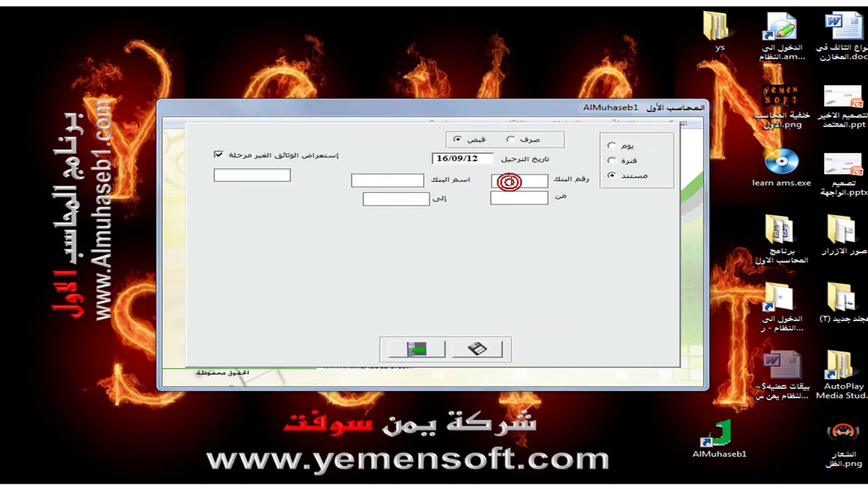
{"action": "left_click", "coordinate": [433, 152]}
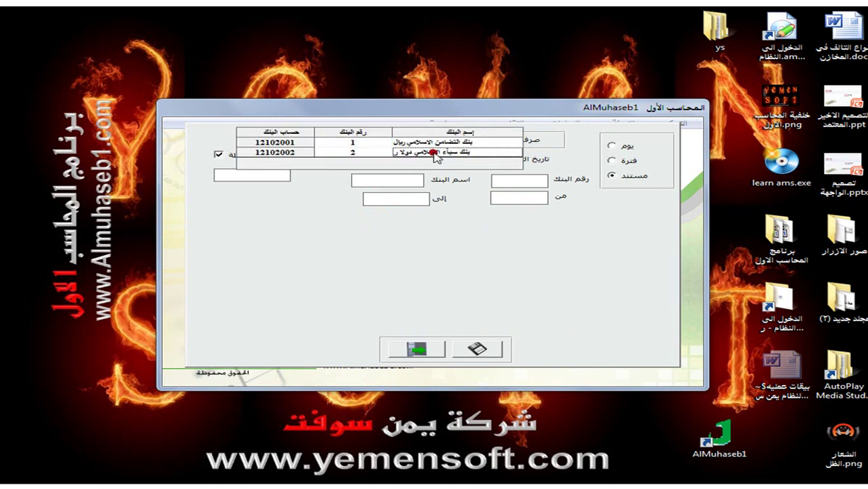
Mark bank receipt voucher 1 for posting, post it and close the posting form
{"action": "left_click", "coordinate": [202, 204]}
{"action": "left_click", "coordinate": [250, 206]}
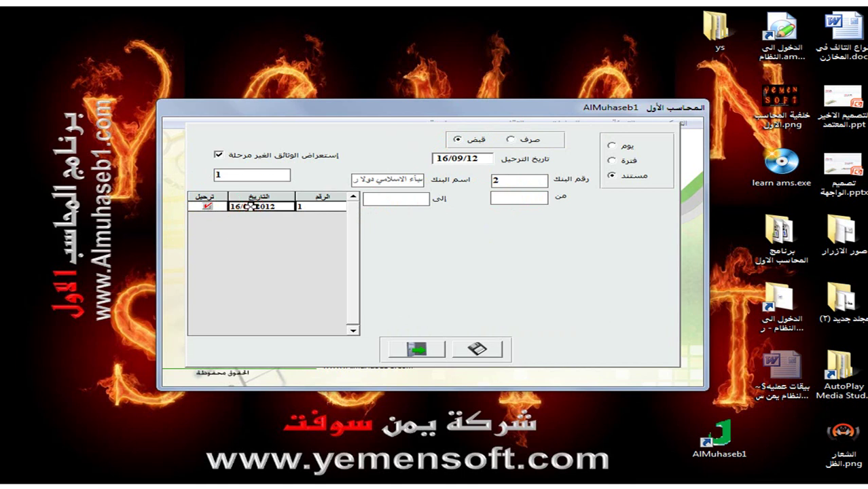
{"action": "double_click", "coordinate": [251, 206]}
{"action": "left_click", "coordinate": [479, 350]}
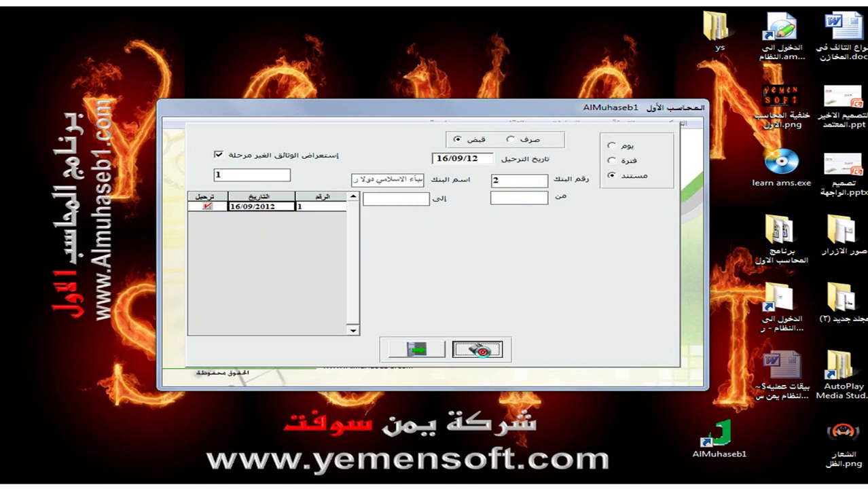
{"action": "left_click", "coordinate": [419, 349]}
Open the general journal report for سندات قبض with the report type حسب أرقام الوثائق
{"action": "left_click", "coordinate": [507, 124]}
{"action": "left_click", "coordinate": [466, 179]}
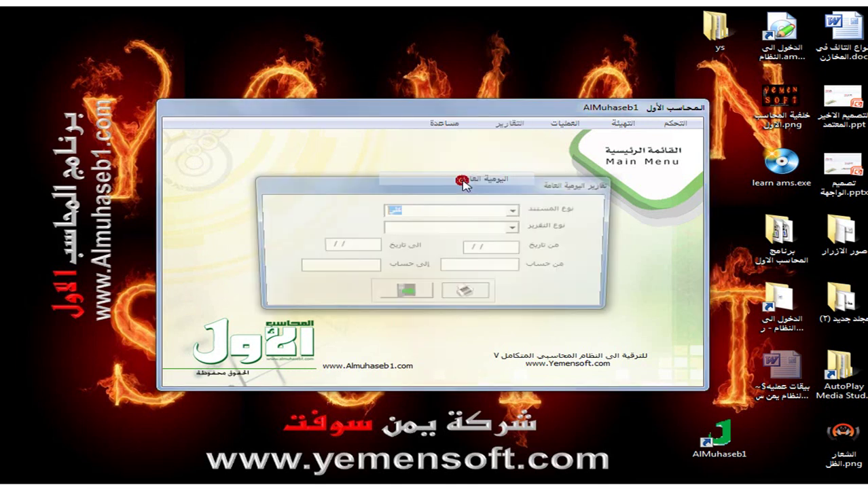
{"action": "left_click", "coordinate": [515, 212]}
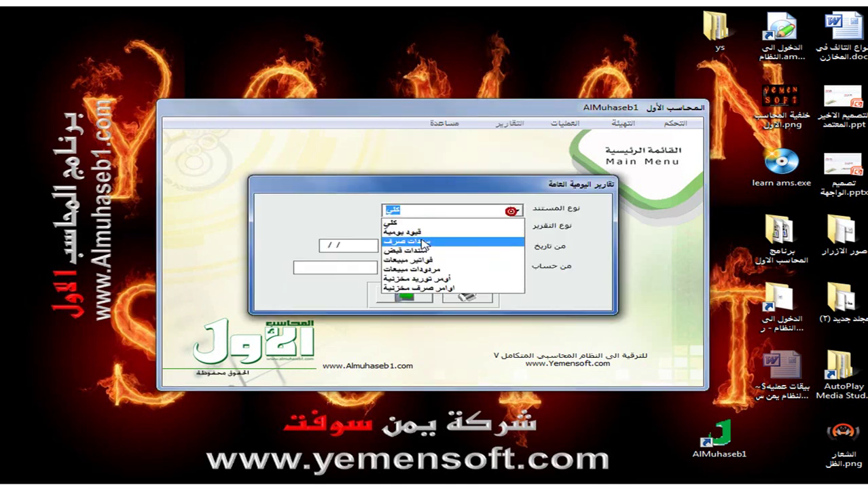
{"action": "left_click", "coordinate": [425, 251]}
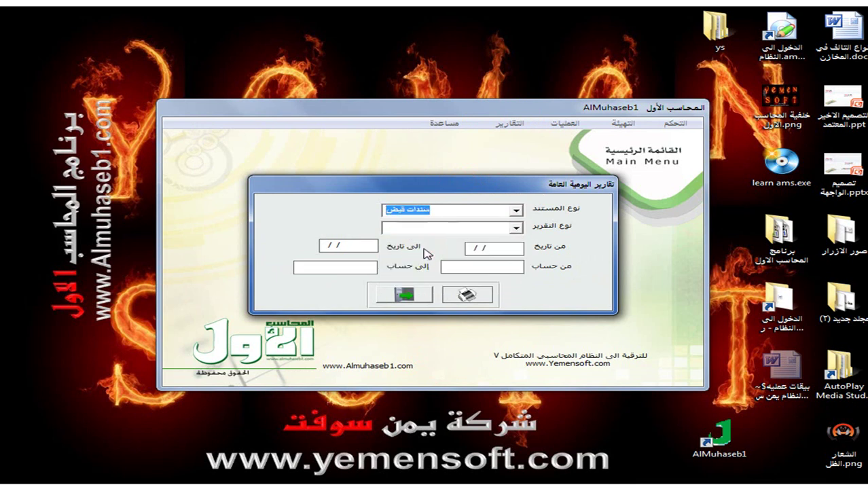
{"action": "left_click", "coordinate": [517, 229]}
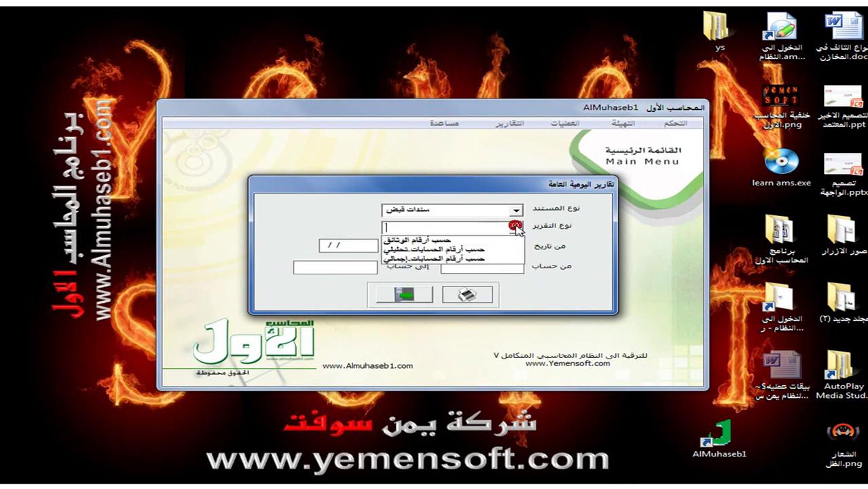
{"action": "left_click", "coordinate": [468, 242]}
Set the journal report period from 01/01/12 to 30/09/12 and display the report
{"action": "left_click", "coordinate": [468, 248]}
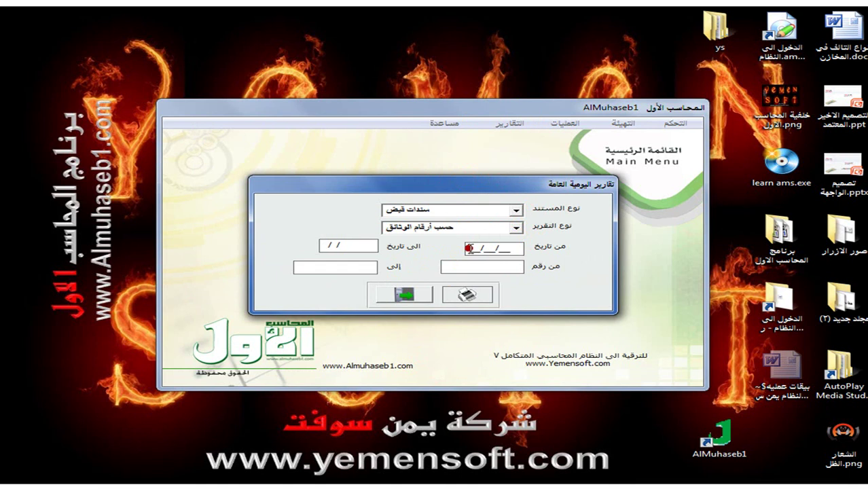
{"action": "type", "text": "01/01/12"}
{"action": "key", "text": "Return"}
{"action": "type", "text": "30/09/12"}
{"action": "key", "text": "Return"}
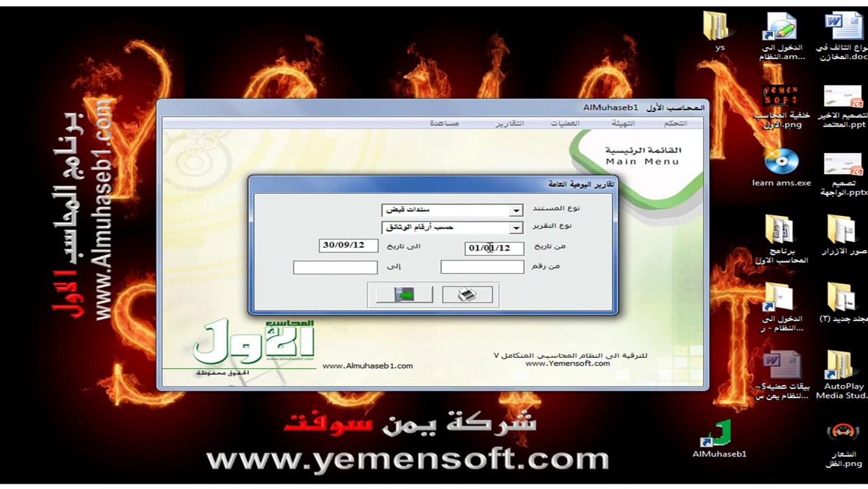
{"action": "left_click", "coordinate": [464, 295]}
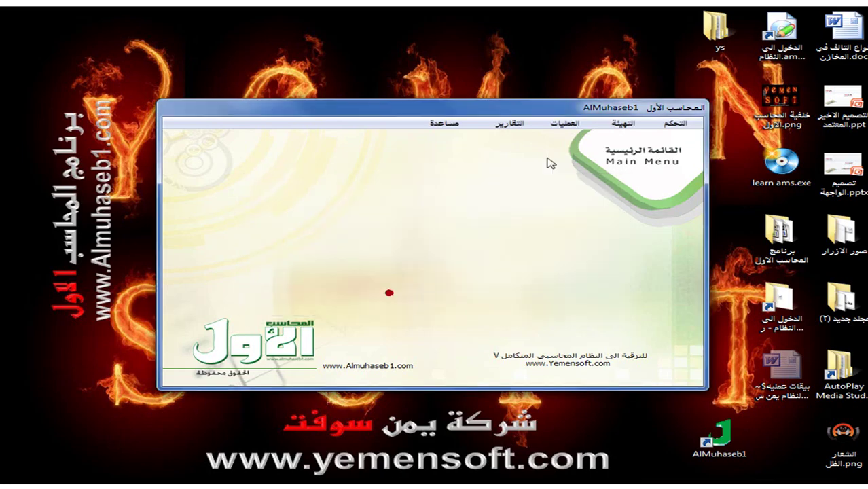
Search the receipt vouchers for cash documents of cash box 1, list their document numbers and close the form
{"action": "left_click", "coordinate": [565, 123]}
{"action": "left_click", "coordinate": [442, 165]}
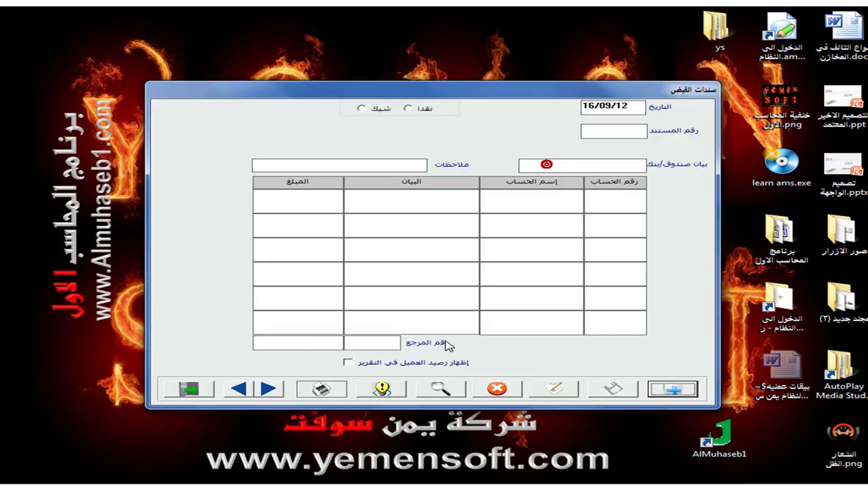
{"action": "left_click", "coordinate": [440, 390]}
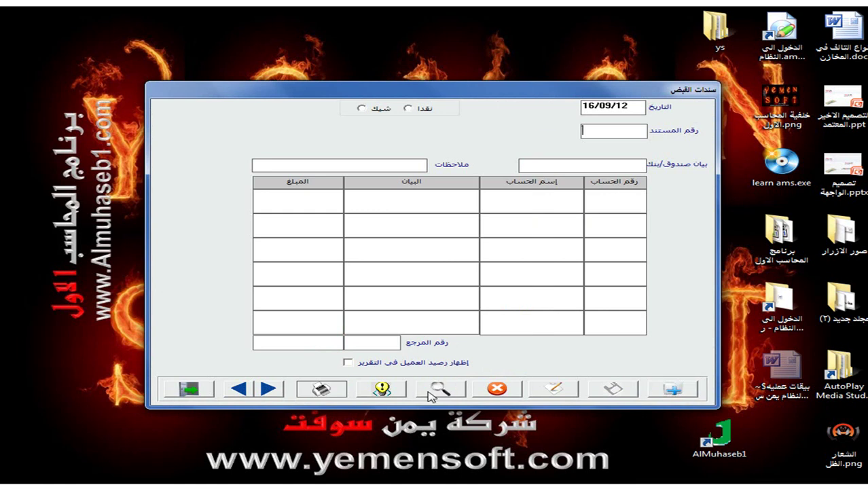
{"action": "left_click", "coordinate": [407, 108]}
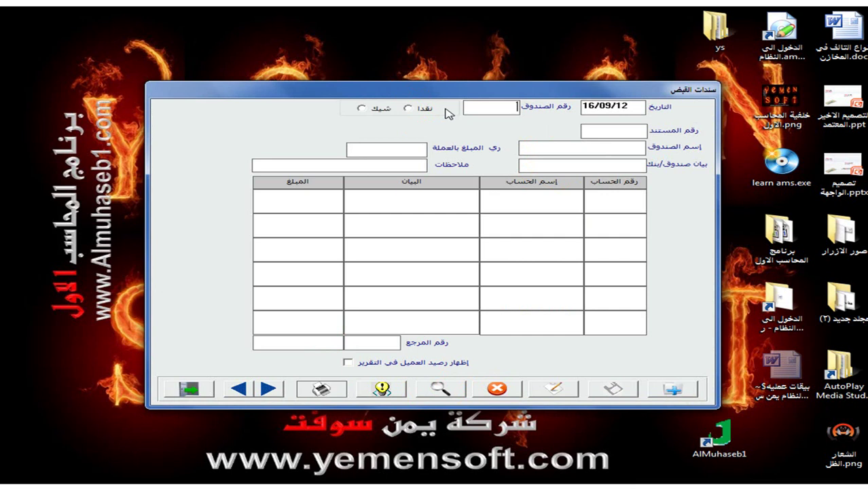
{"action": "type", "text": "1"}
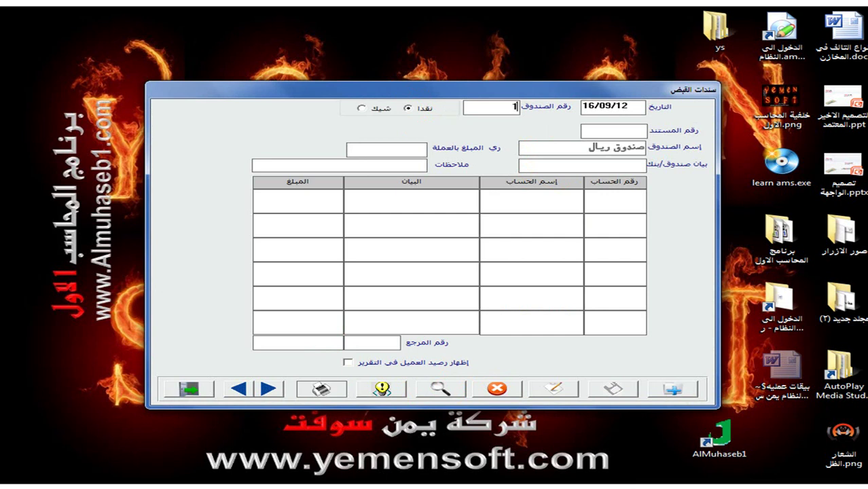
{"action": "left_click", "coordinate": [597, 131]}
{"action": "key", "text": "F4"}
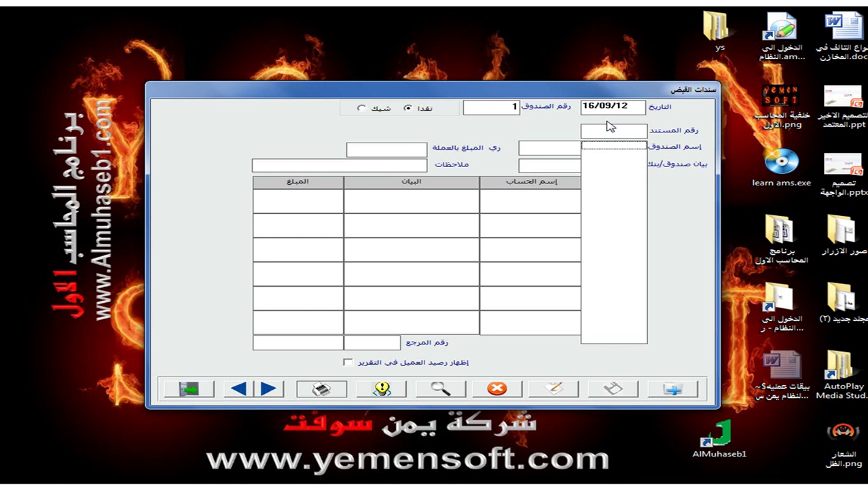
{"action": "left_click", "coordinate": [197, 388]}
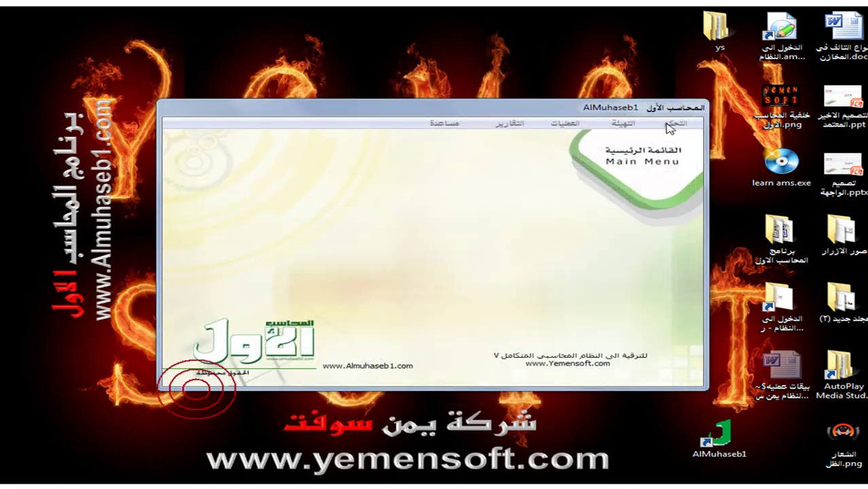
Cancel the posting of cash receipt voucher 3 in cash box 1 and close the unposting form
{"action": "left_click", "coordinate": [675, 123]}
{"action": "mouse_move", "coordinate": [656, 140]}
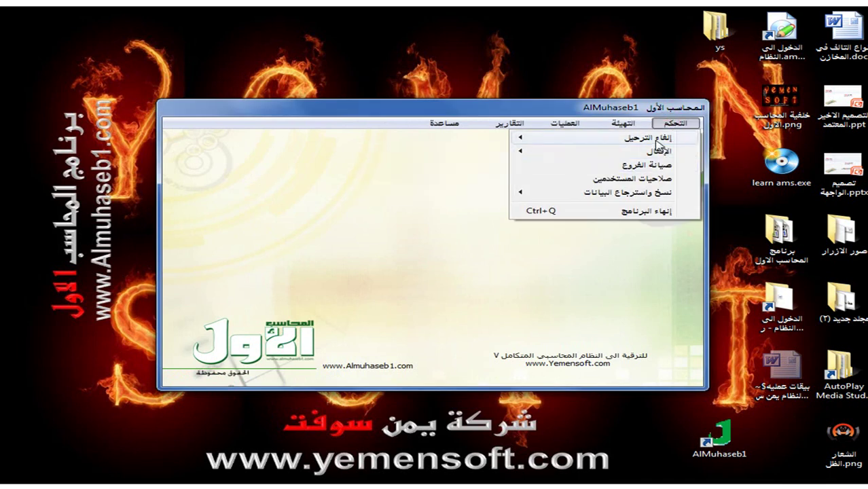
{"action": "left_click", "coordinate": [462, 152]}
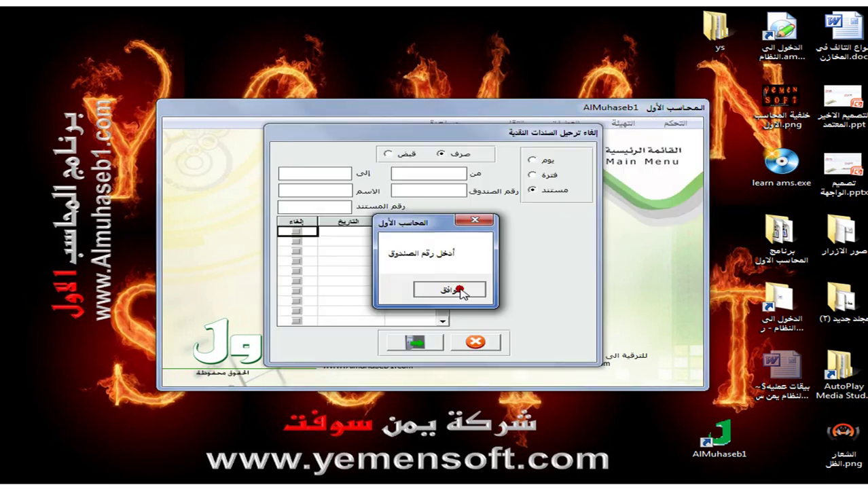
{"action": "left_click", "coordinate": [460, 290]}
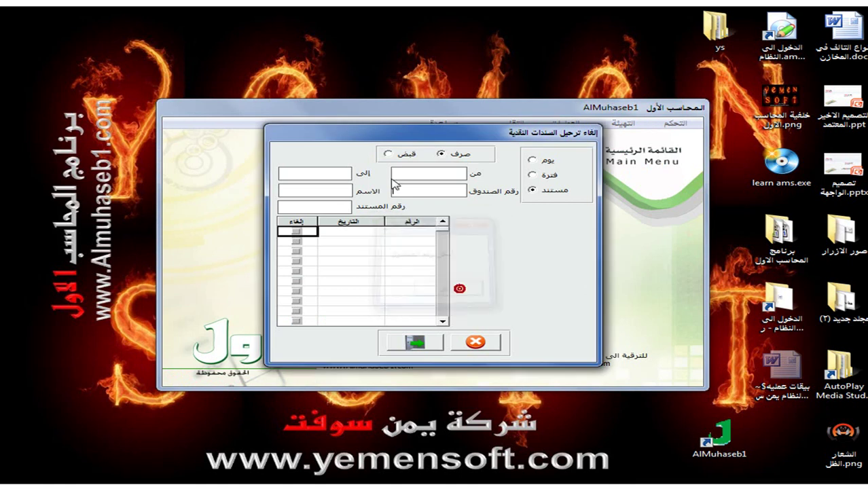
{"action": "left_click", "coordinate": [387, 154]}
{"action": "left_click", "coordinate": [421, 188]}
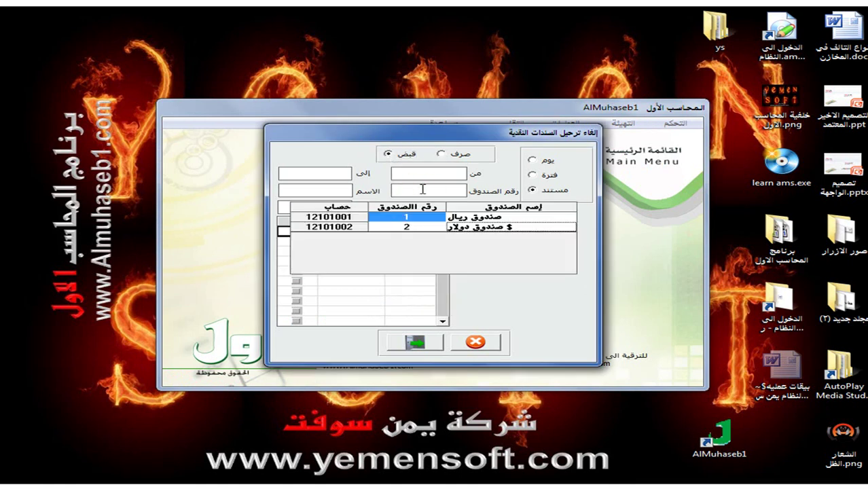
{"action": "left_click", "coordinate": [397, 216]}
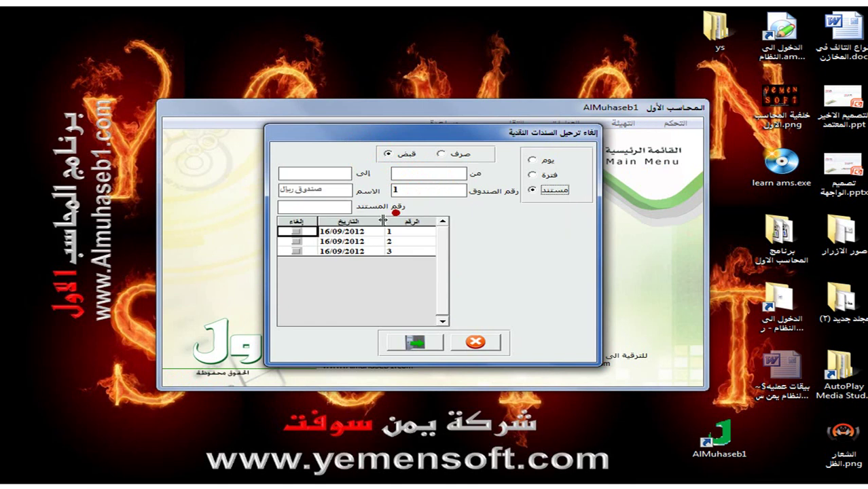
{"action": "left_click", "coordinate": [296, 252]}
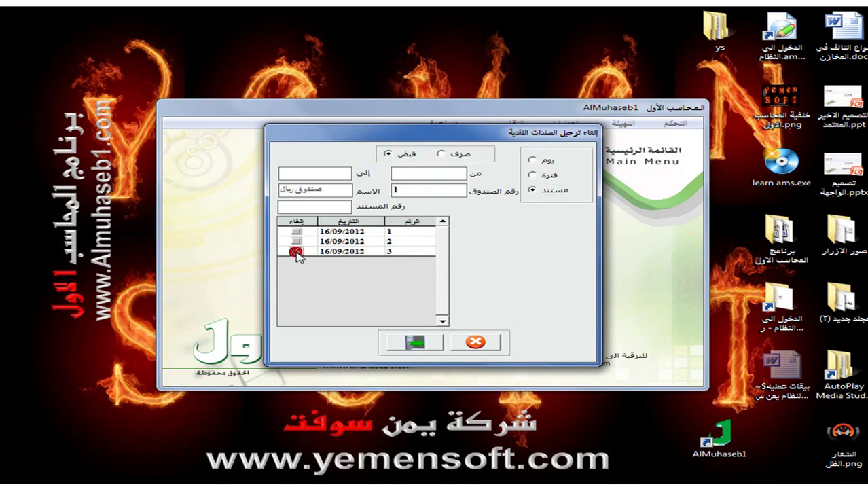
{"action": "left_click", "coordinate": [415, 341]}
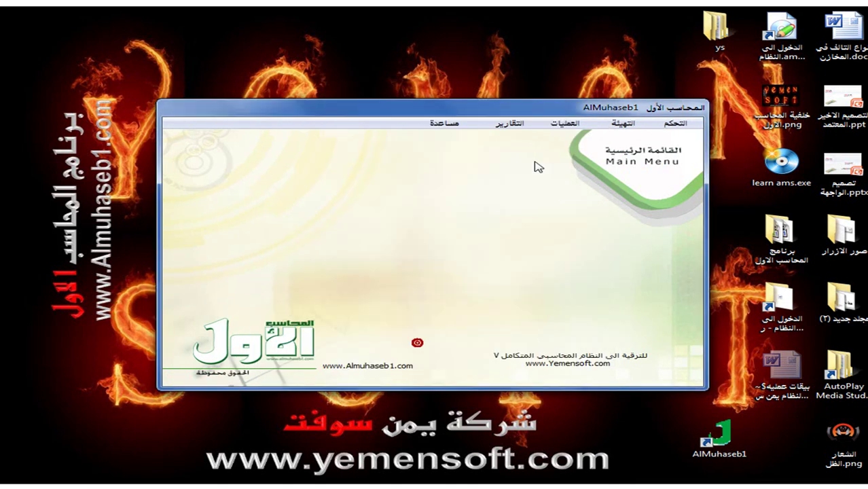
Search the receipt vouchers for cash box 1 and open cash voucher number 3
{"action": "left_click", "coordinate": [559, 124]}
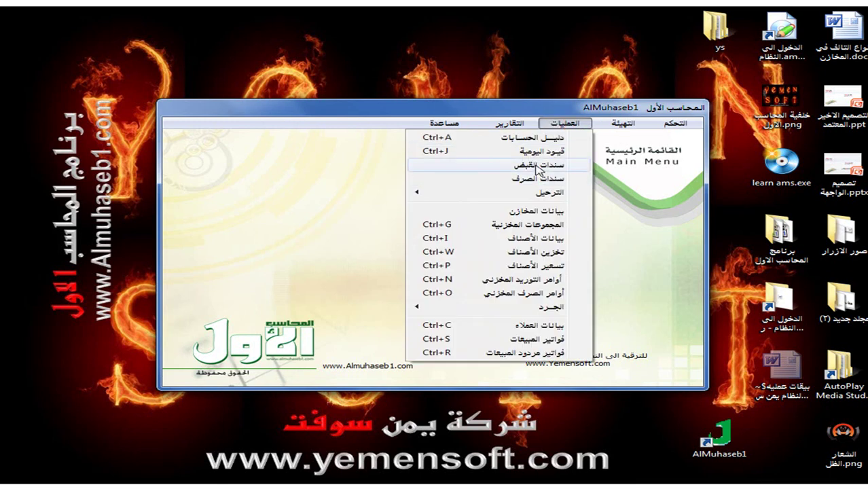
{"action": "left_click", "coordinate": [539, 167]}
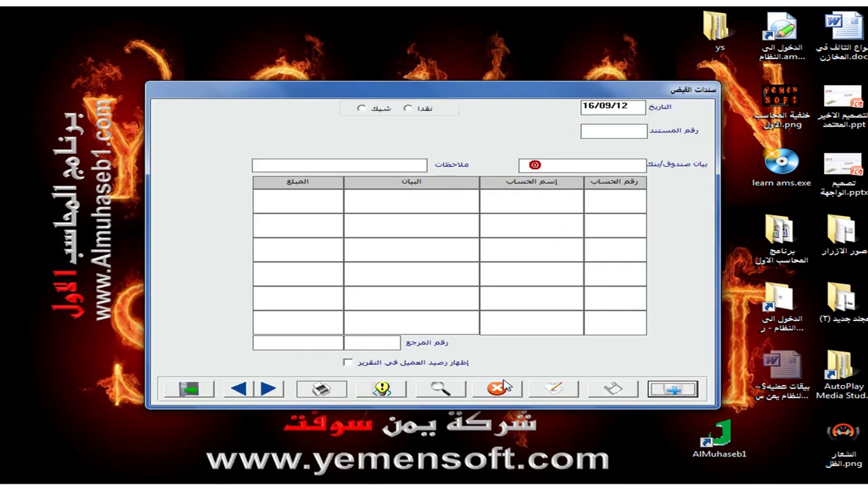
{"action": "left_click", "coordinate": [445, 389]}
{"action": "left_click", "coordinate": [408, 109]}
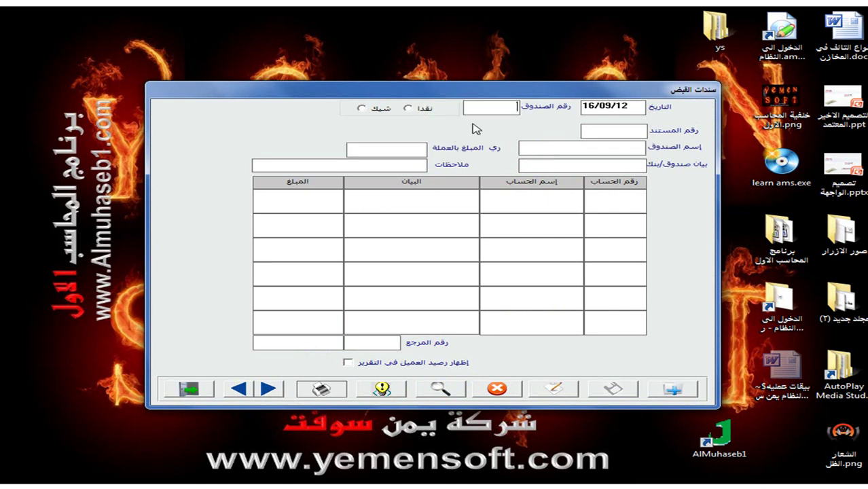
{"action": "left_click", "coordinate": [498, 110]}
{"action": "type", "text": "1"}
{"action": "left_click", "coordinate": [596, 129]}
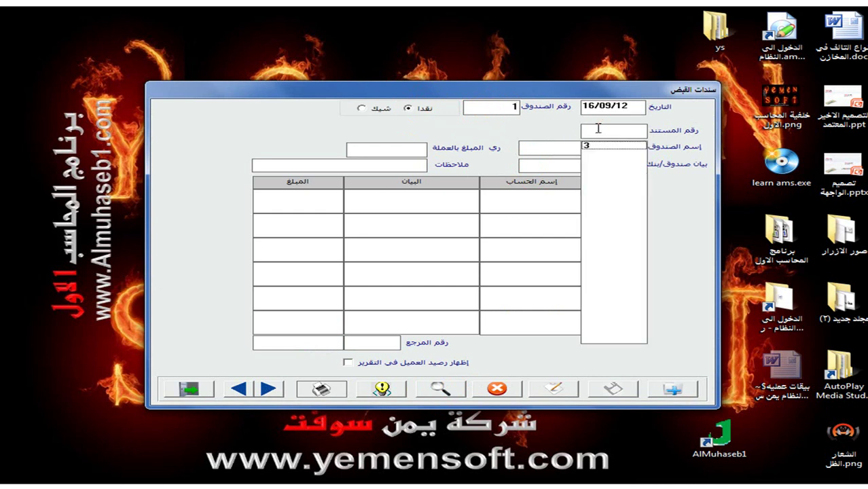
{"action": "left_click", "coordinate": [606, 145]}
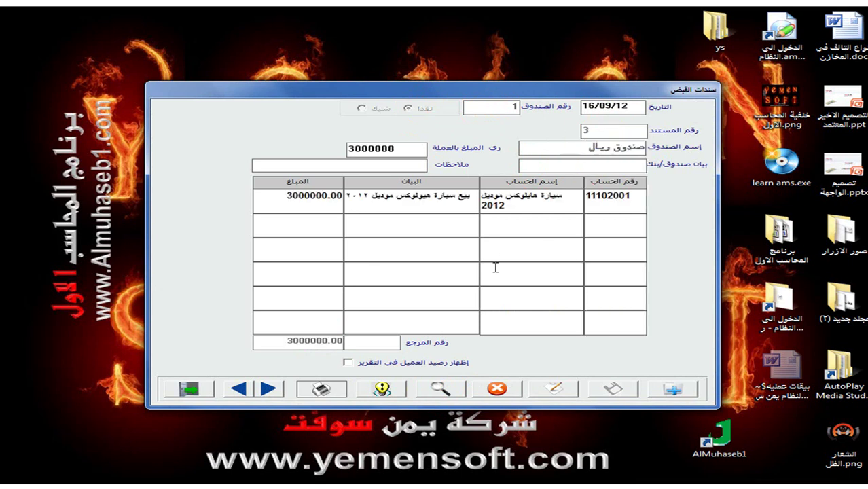
Switch cash receipt voucher 3 to edit mode, go through its first line's account and description, and save the voucher
{"action": "left_click", "coordinate": [547, 391]}
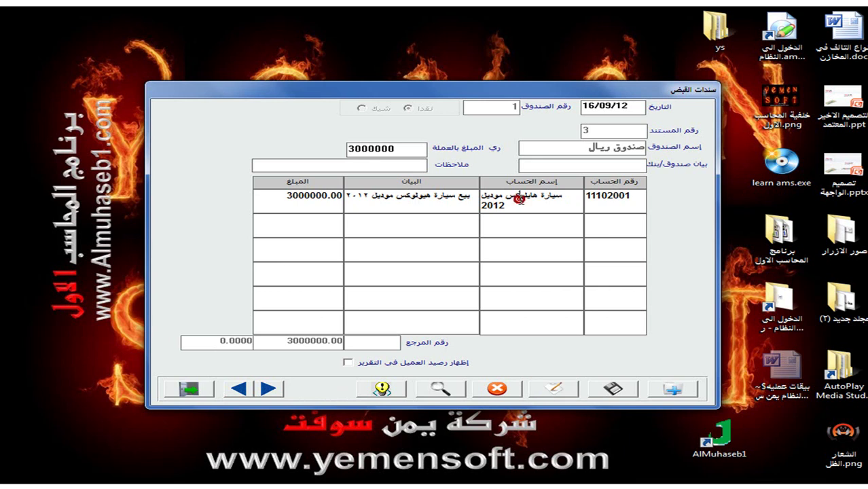
{"action": "left_click", "coordinate": [617, 200]}
{"action": "left_click", "coordinate": [423, 201]}
{"action": "left_click", "coordinate": [613, 390]}
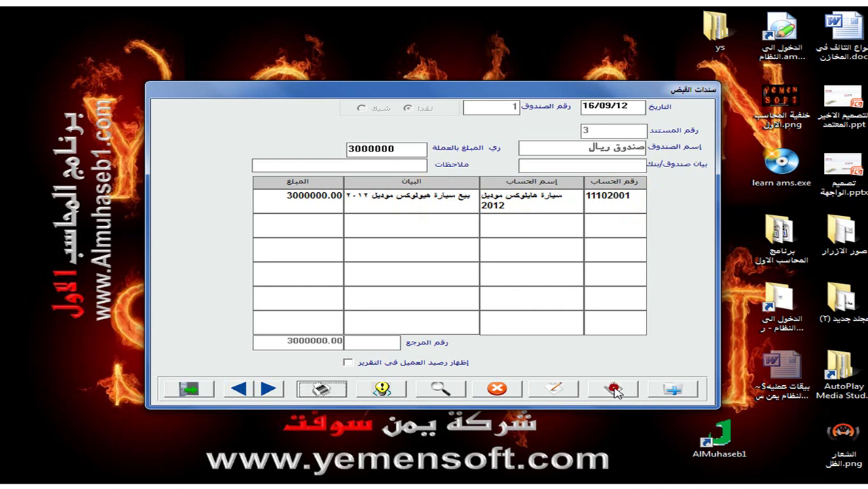